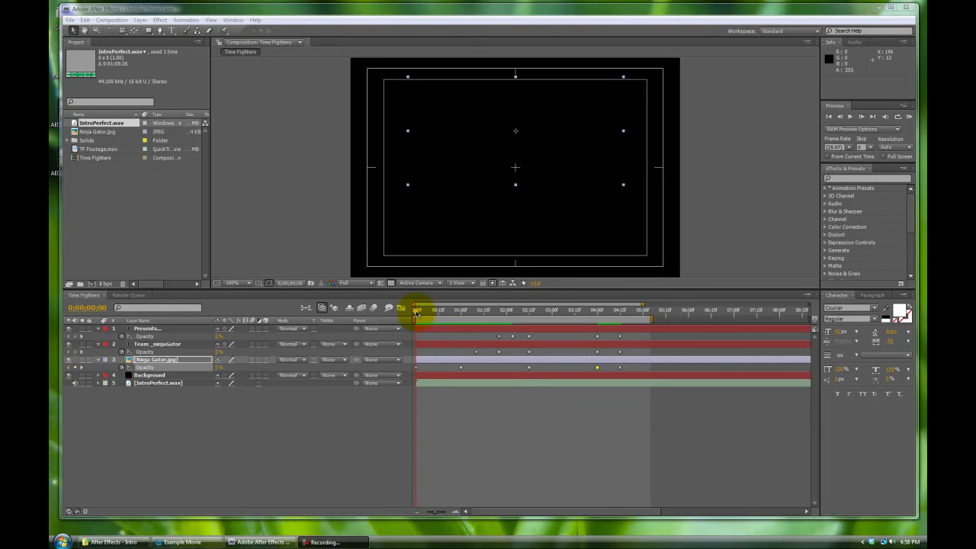
- Scrub the Example Movie reference intro to see the Time Fighters title fade in around 5 seconds
mouse_move(413, 312)
left_mouse_down()
mouse_move(637, 323)
mouse_move(381, 324)
left_mouse_up()
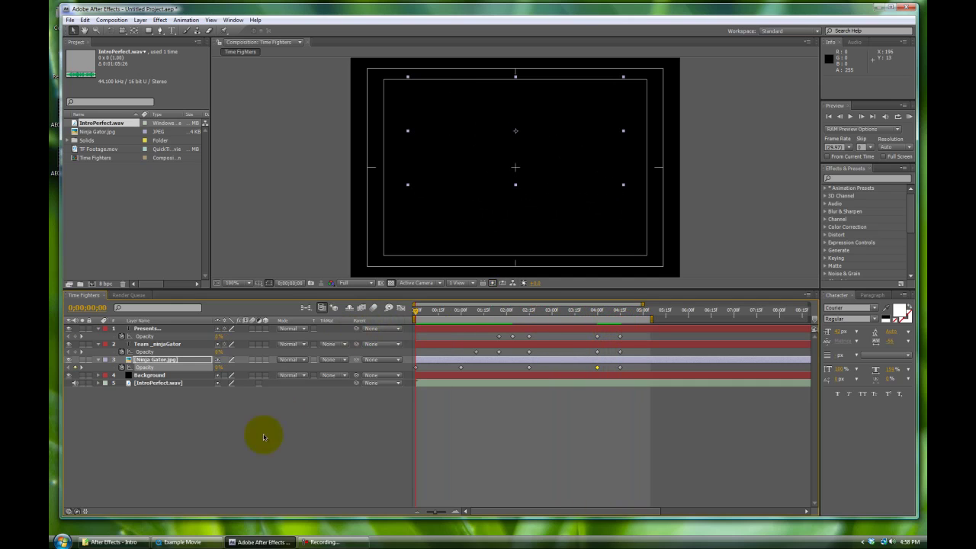
left_click(181, 542)
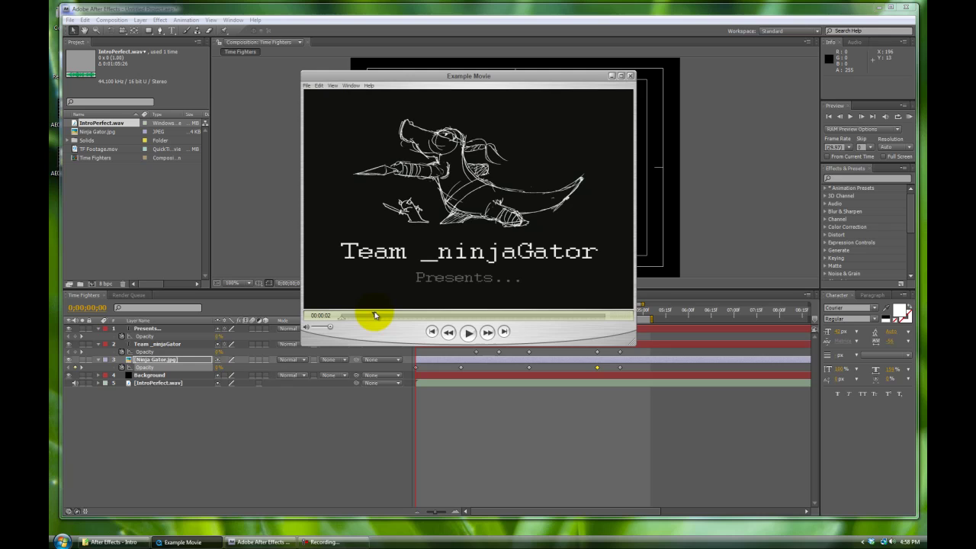
left_click_drag(375, 316, 417, 315)
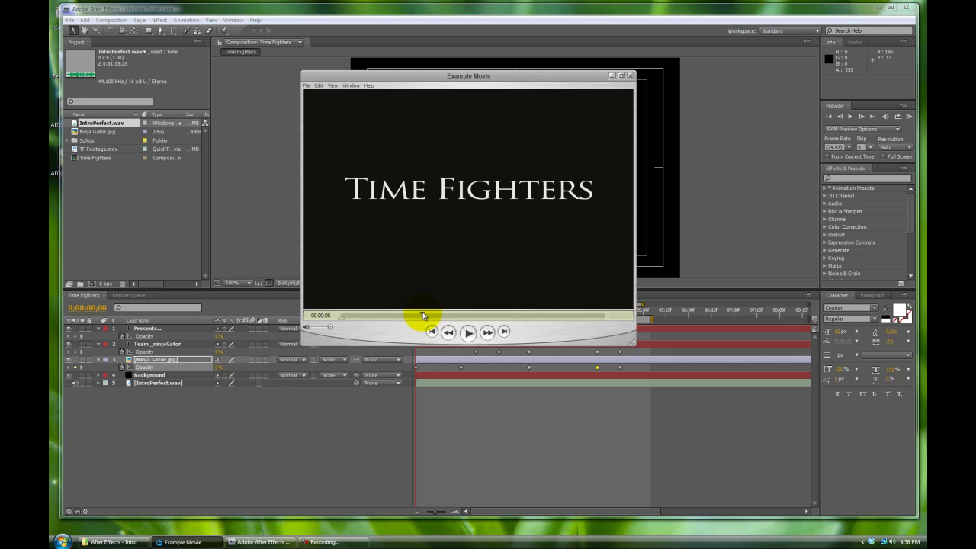
mouse_move(426, 315)
left_mouse_down()
mouse_move(436, 314)
mouse_move(403, 315)
mouse_move(423, 318)
mouse_move(411, 319)
left_mouse_up()
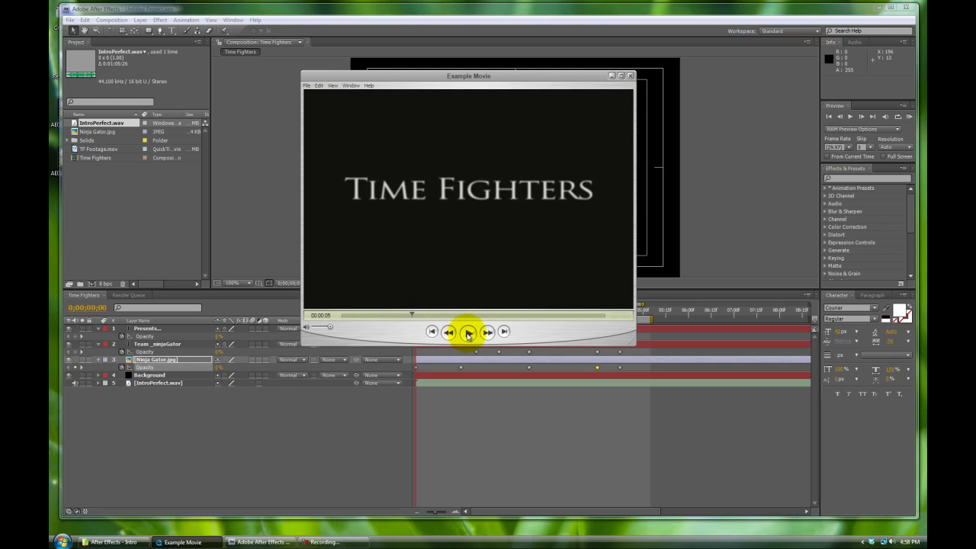
- Pause and minimize the Example Movie, then move the work area to start around 0;00;03;15
left_click(468, 333)
left_click(611, 76)
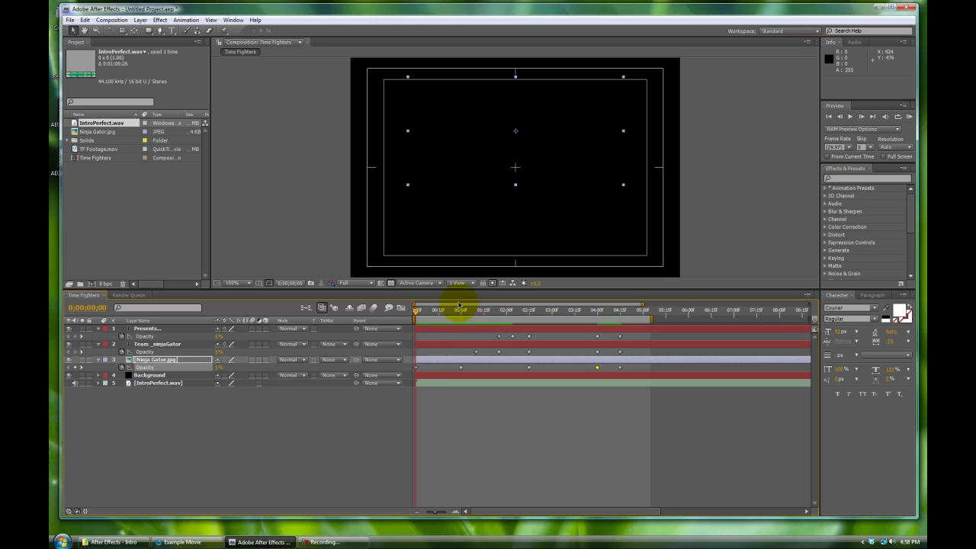
mouse_move(459, 305)
left_mouse_down()
mouse_move(414, 311)
mouse_move(645, 332)
left_mouse_up()
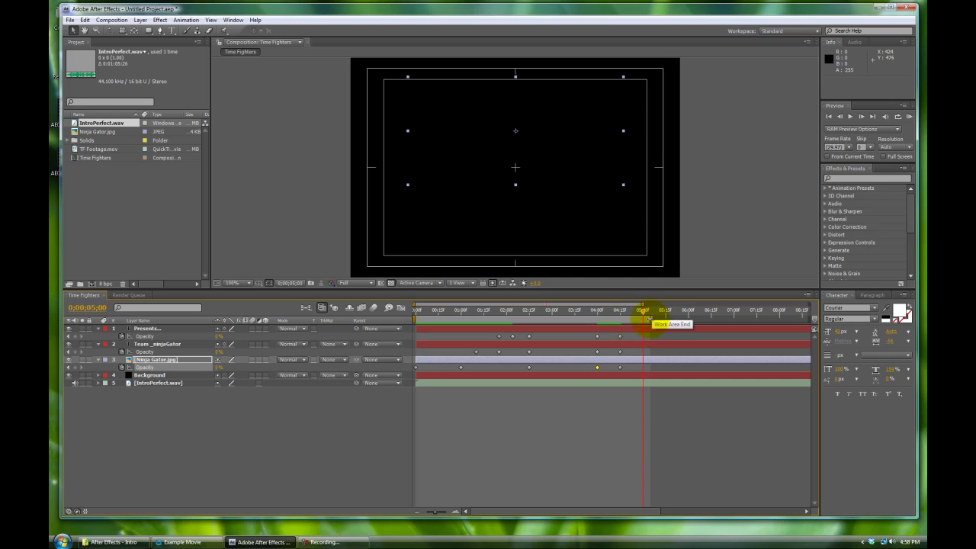
left_click_drag(556, 320, 708, 333)
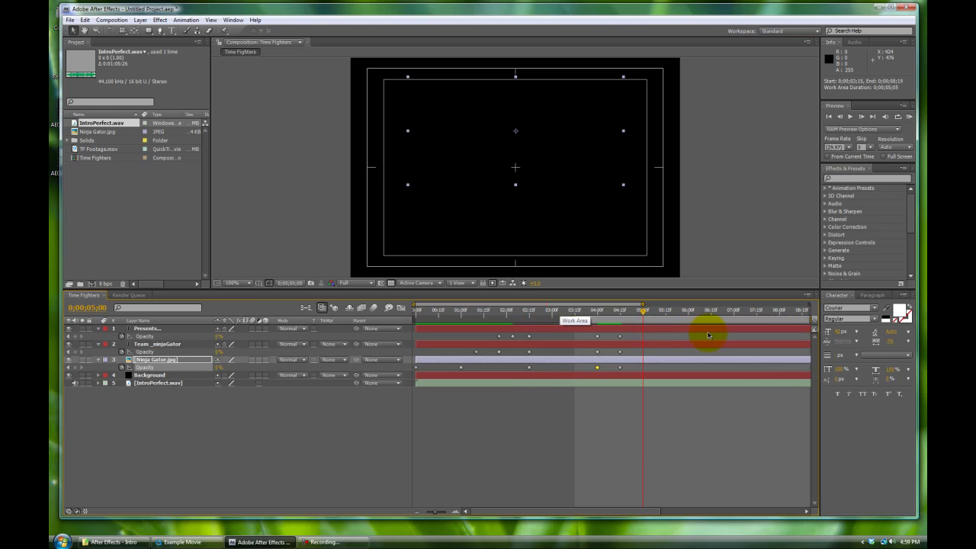
- Collapse the three layers' Opacity properties and deselect the Ninja Gator layer
left_click(98, 344)
left_click(98, 352)
left_click(99, 327)
left_click(201, 427)
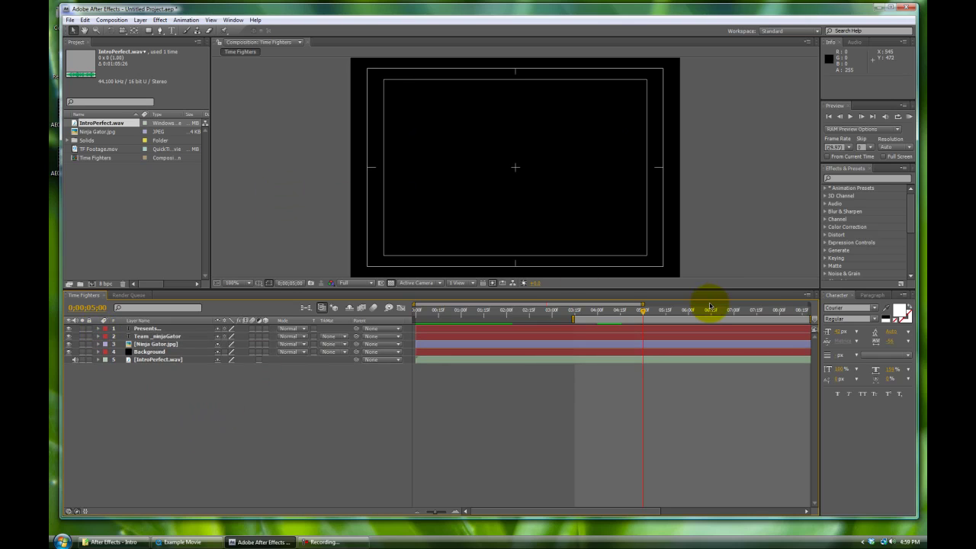
- Create a 'Time Fighters' text layer in the composition and move it left and down
left_click(173, 32)
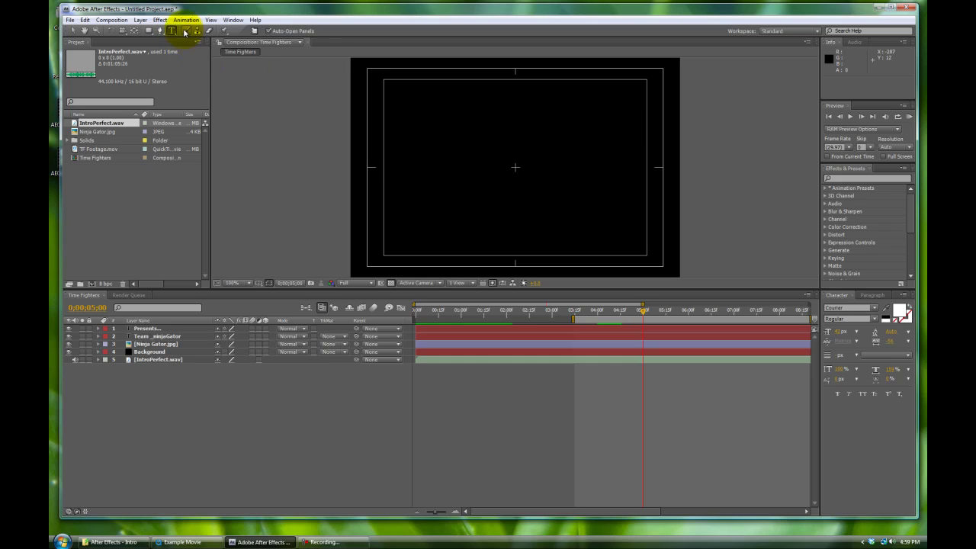
left_click(440, 137)
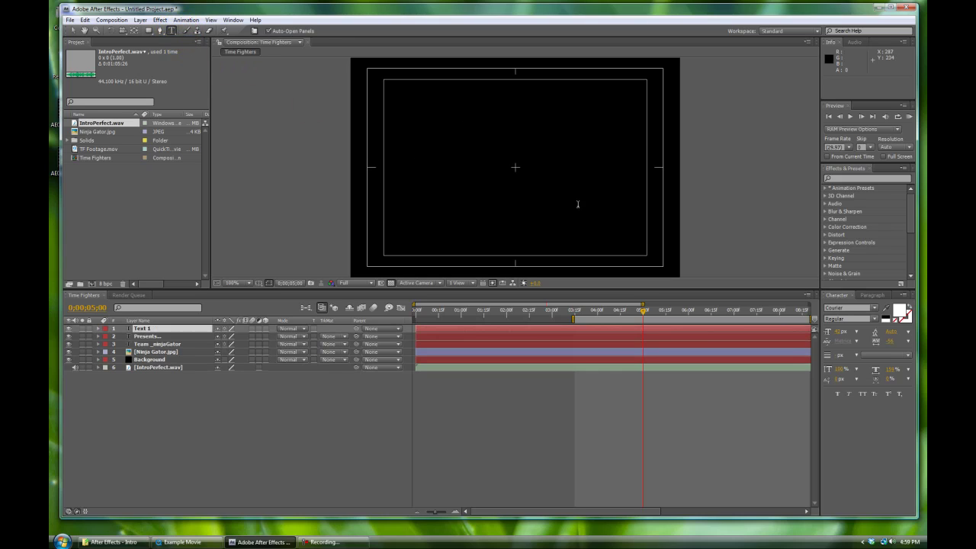
type("T")
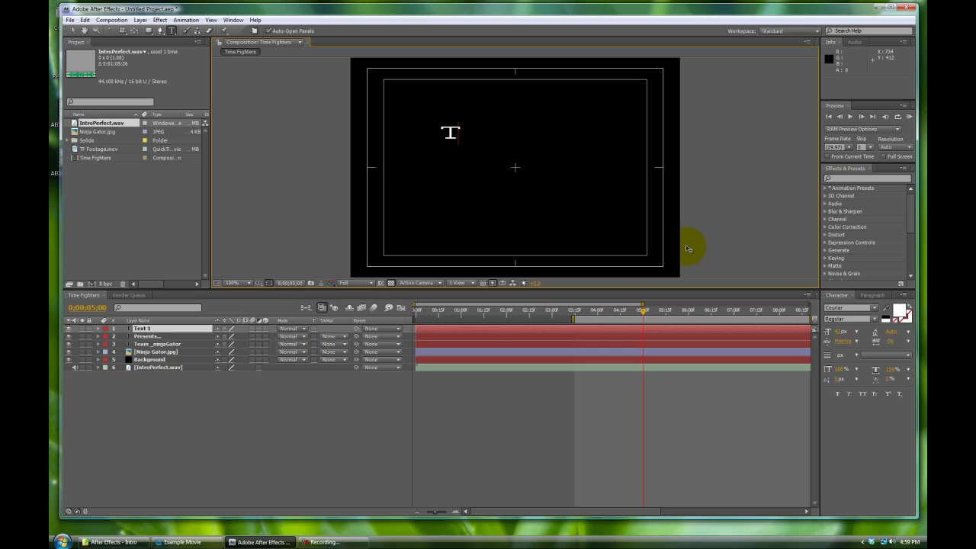
type("ime Fighters")
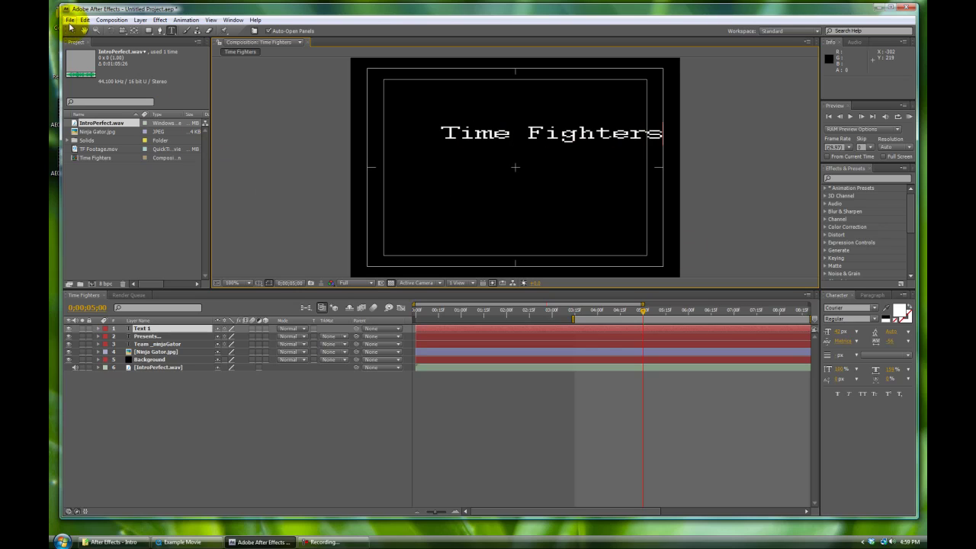
left_click(73, 31)
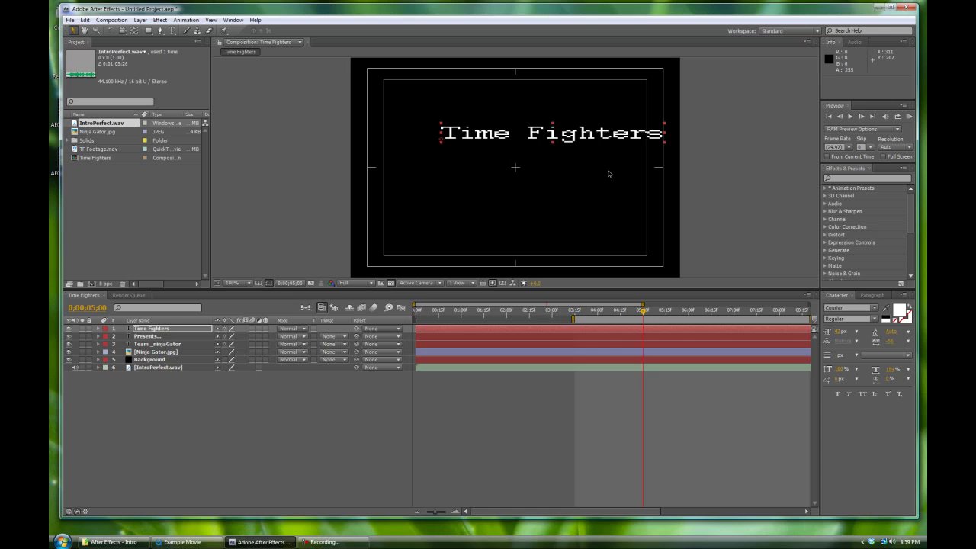
left_click_drag(571, 141, 557, 159)
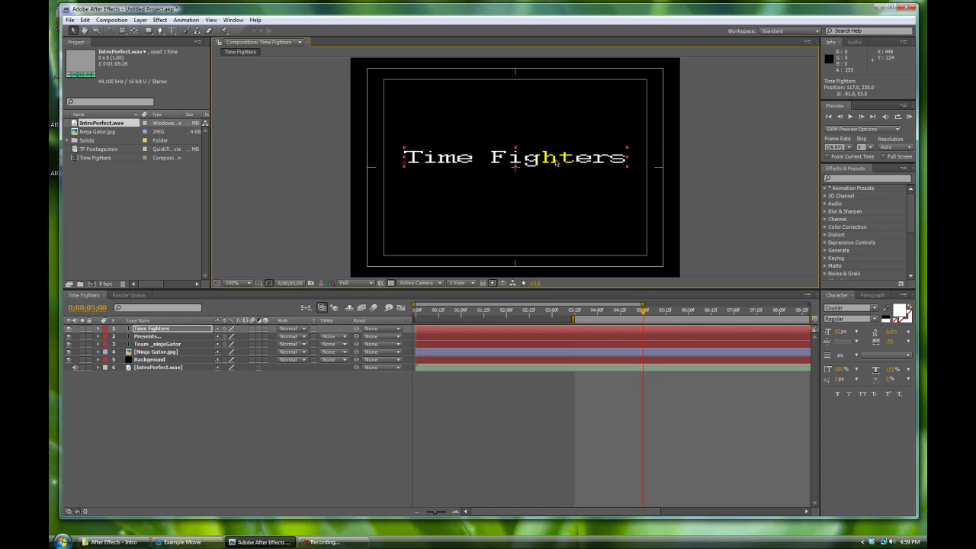
- Change the title's font to Trajan Pro
double_click(557, 162)
left_click(873, 309)
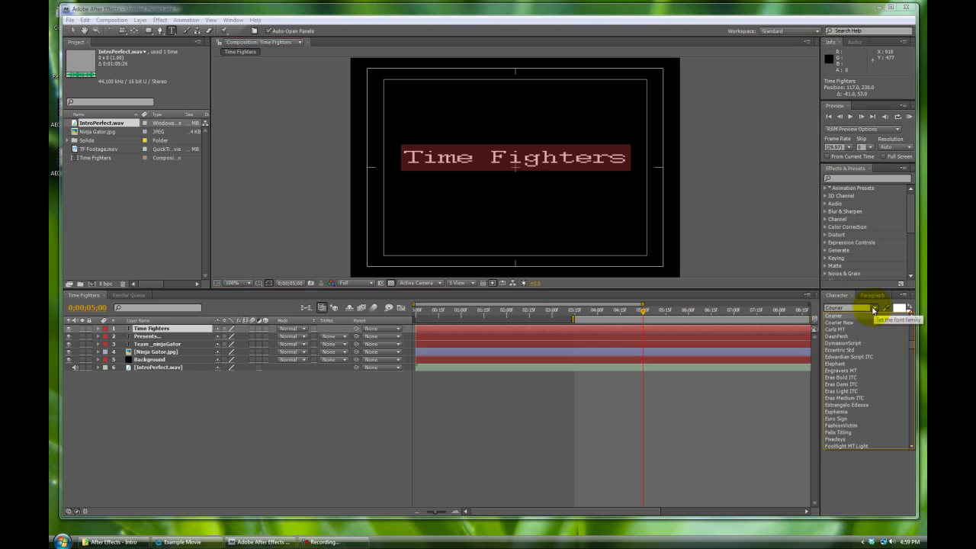
left_click_drag(910, 320, 912, 404)
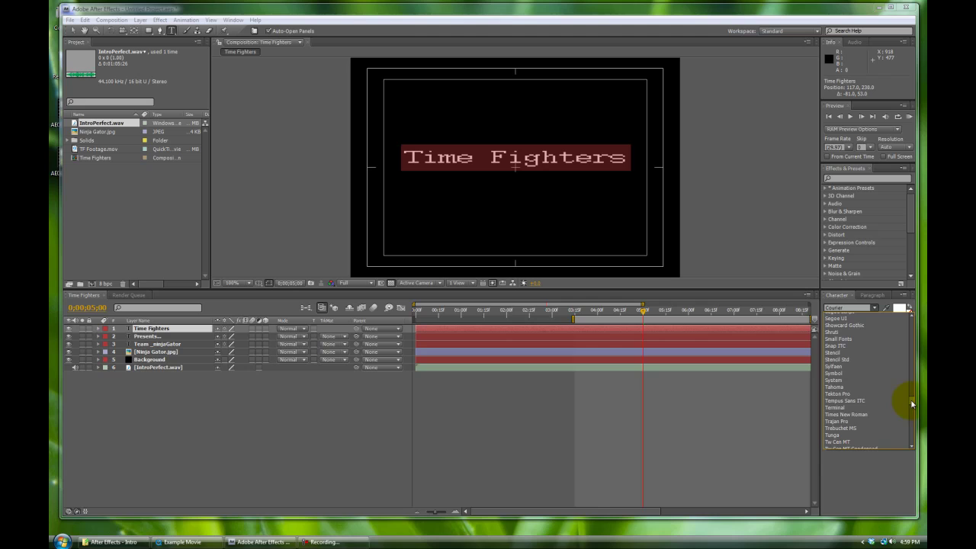
left_click(878, 422)
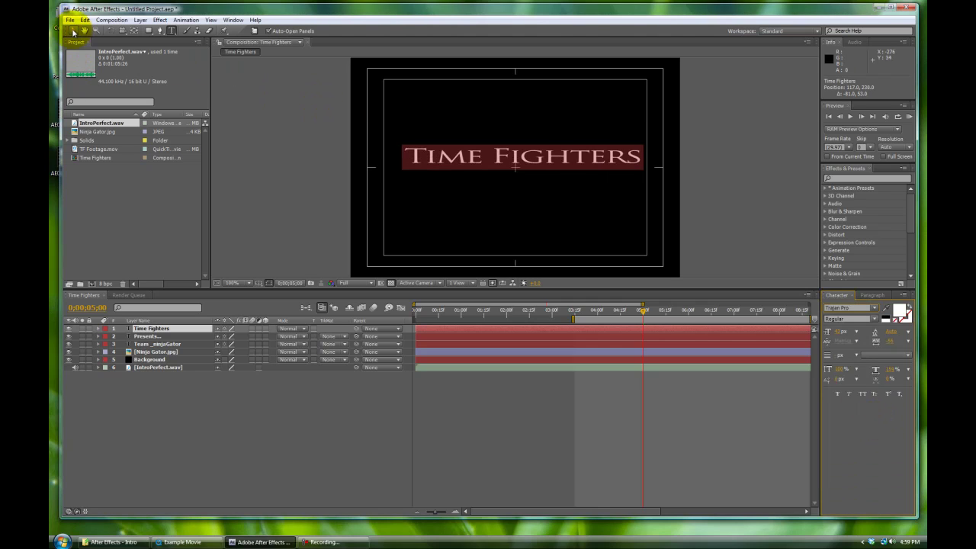
left_click(73, 30)
- Centre and enlarge the Time Fighters title in the composition, then deselect all layers
left_click_drag(576, 161, 569, 164)
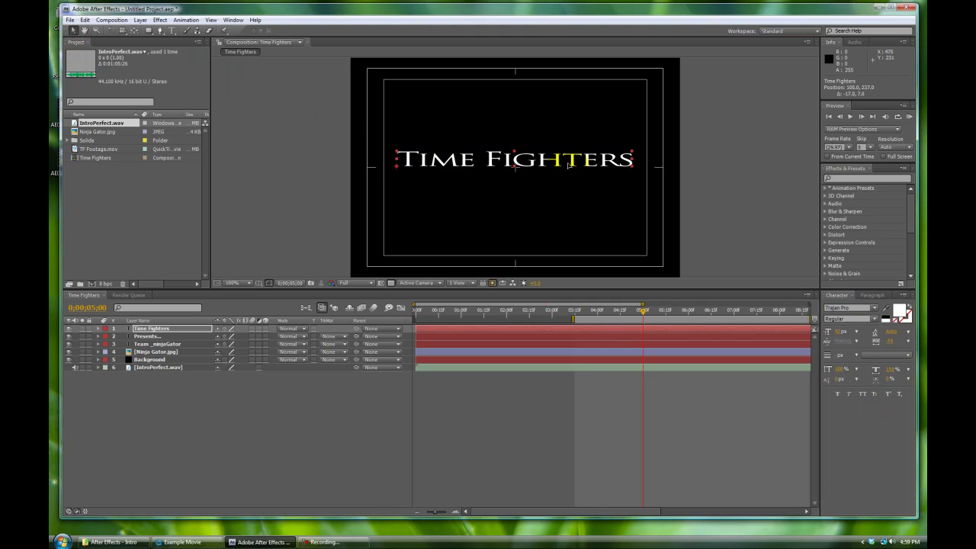
left_click_drag(632, 155, 605, 157)
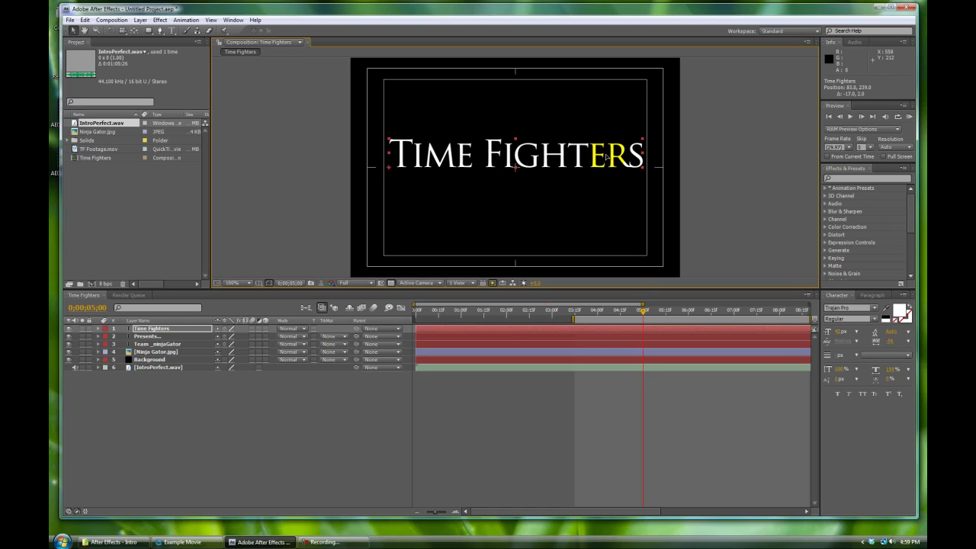
mouse_move(542, 160)
left_mouse_down()
mouse_move(565, 160)
mouse_move(543, 160)
mouse_move(556, 159)
left_mouse_up()
left_click_drag(630, 149, 643, 145)
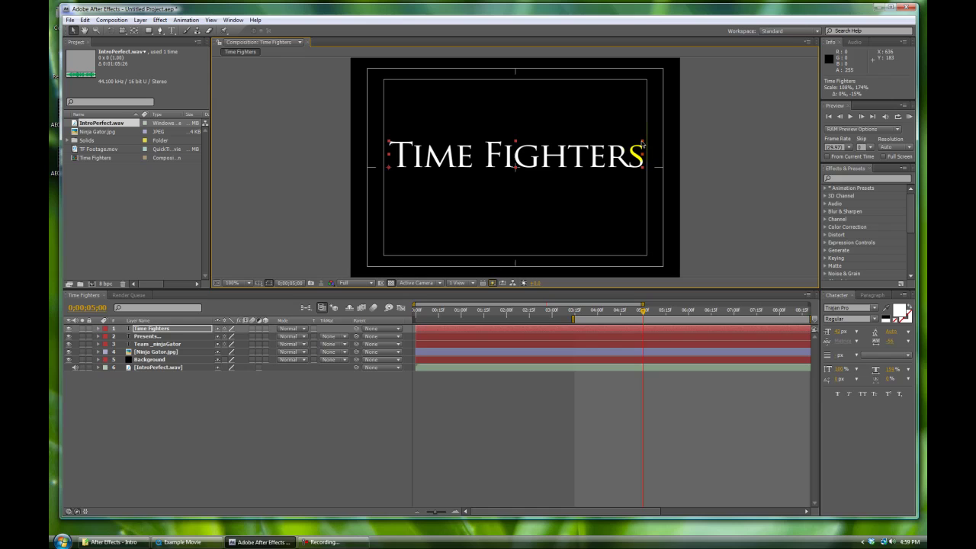
left_click(537, 160)
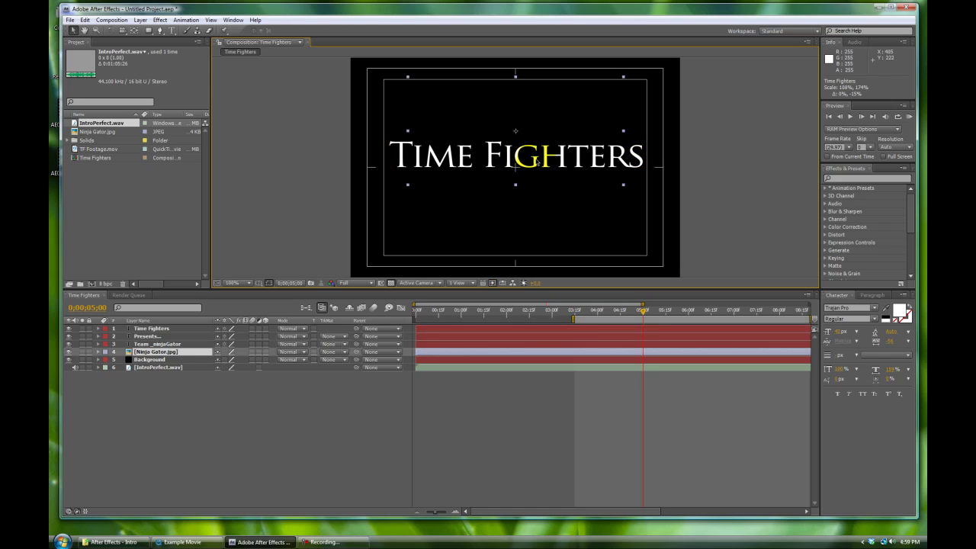
left_click(692, 218)
left_click(295, 193)
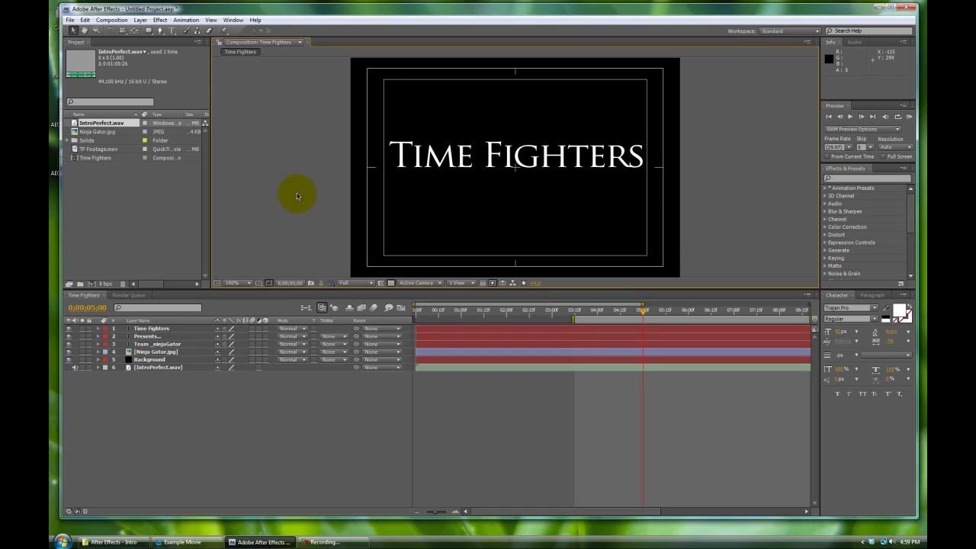
- Keyframe the Time Fighters layer's Opacity at 0% at 5;00
left_click(152, 329)
key("t")
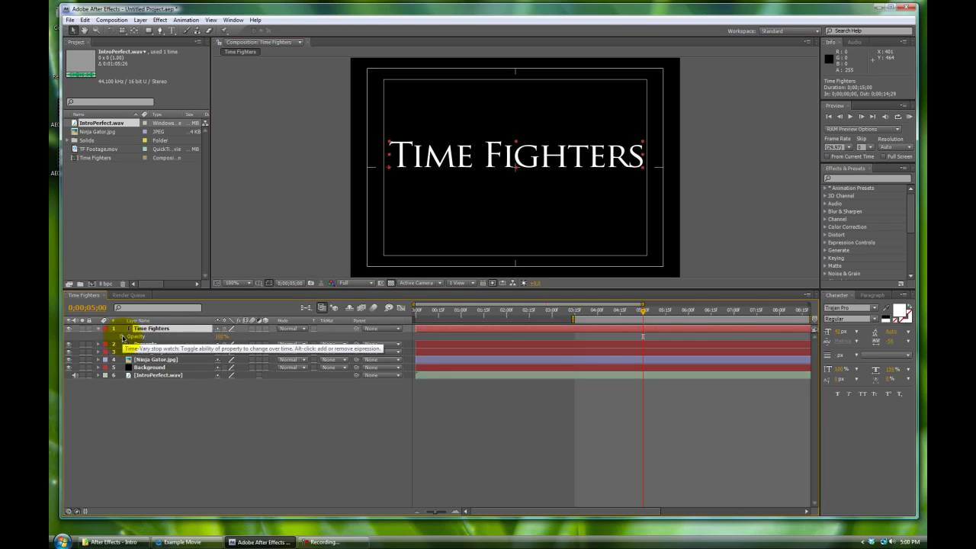
left_click(123, 337)
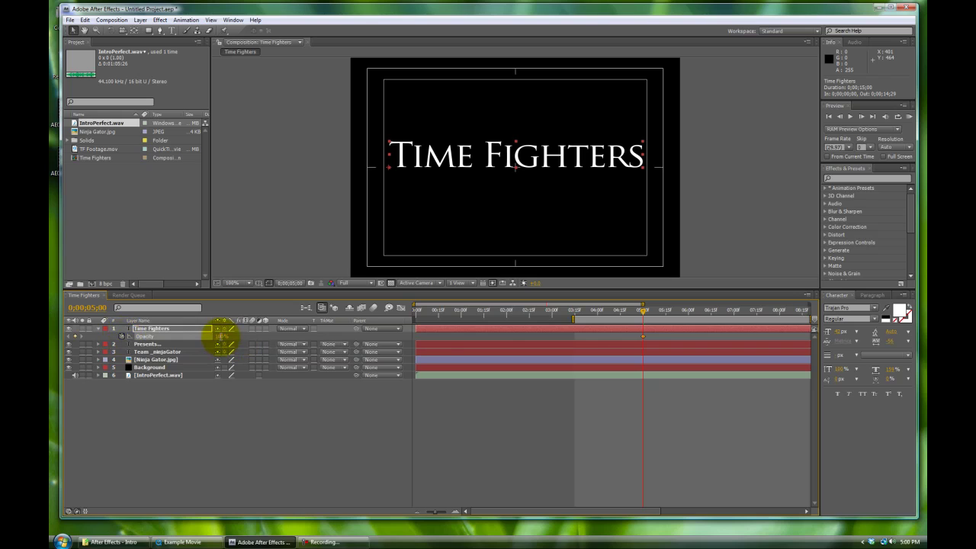
left_click(219, 336)
type("0")
key("Return")
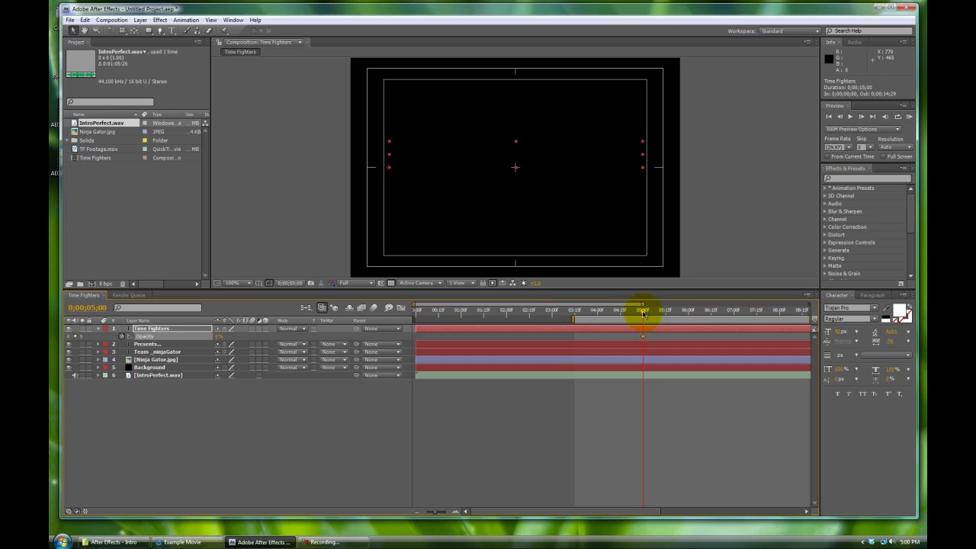
- Add a 100% Opacity keyframe at 5;15 and scrub to check the fade-in
left_click_drag(643, 312, 665, 312)
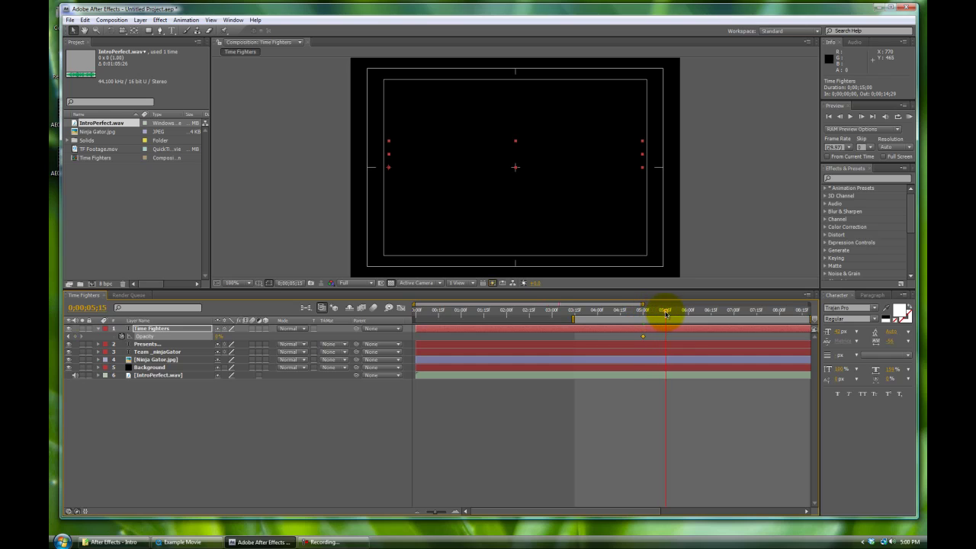
left_click(219, 337)
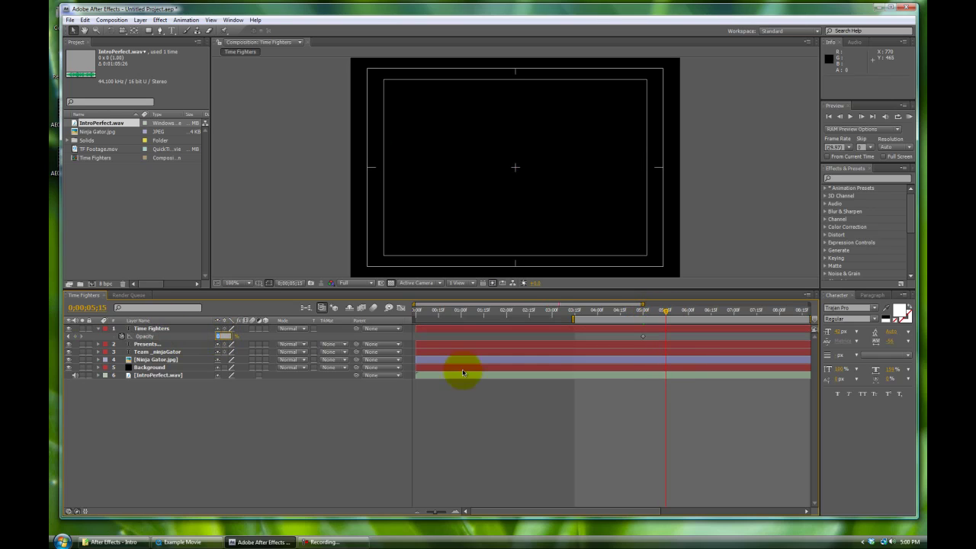
key("Return")
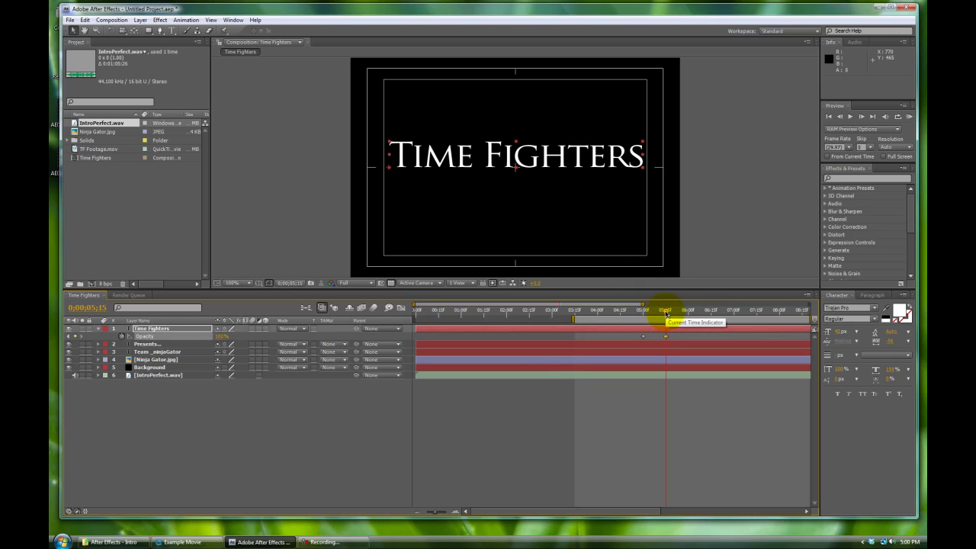
left_click_drag(665, 313, 642, 324)
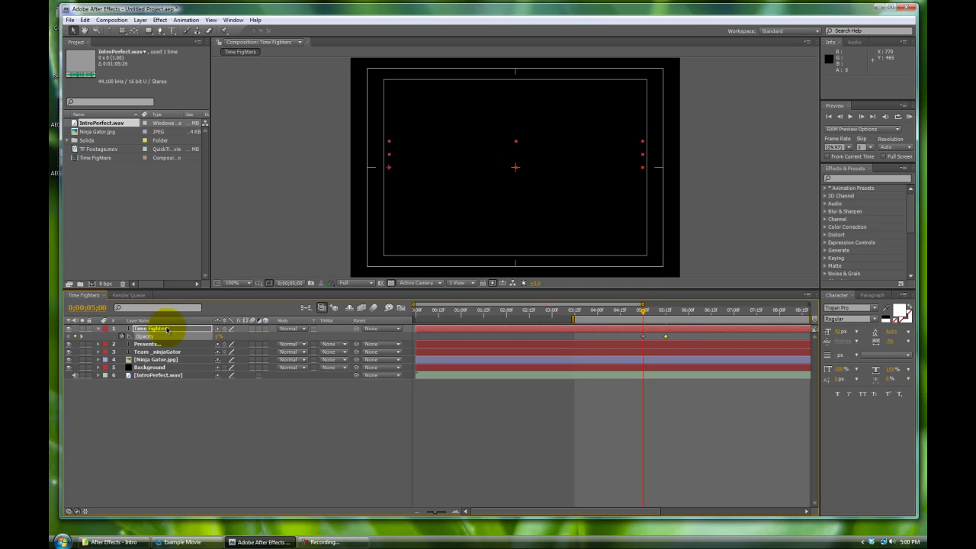
left_click_drag(644, 312, 660, 313)
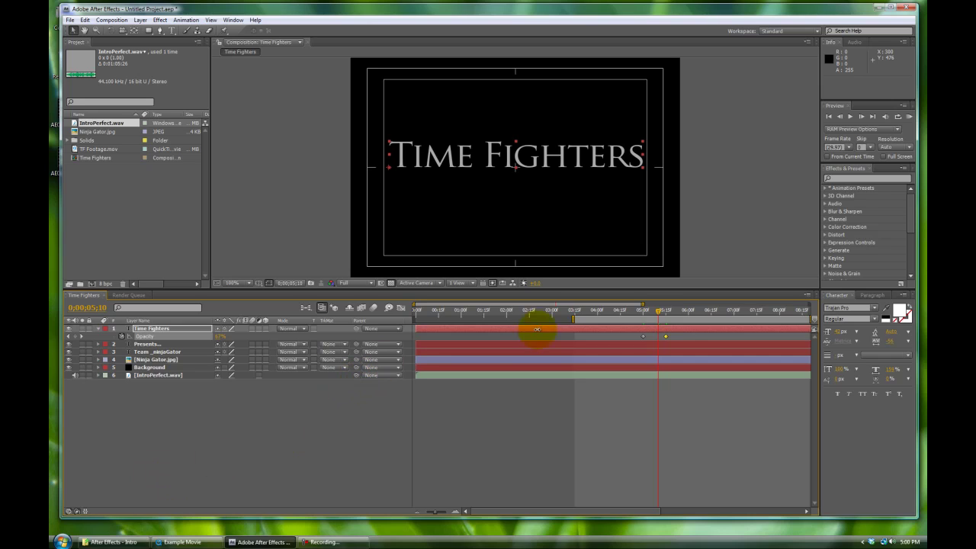
- Apply Effect > Blur & Sharpen > Fast Blur to the Time Fighters layer
left_click(152, 330)
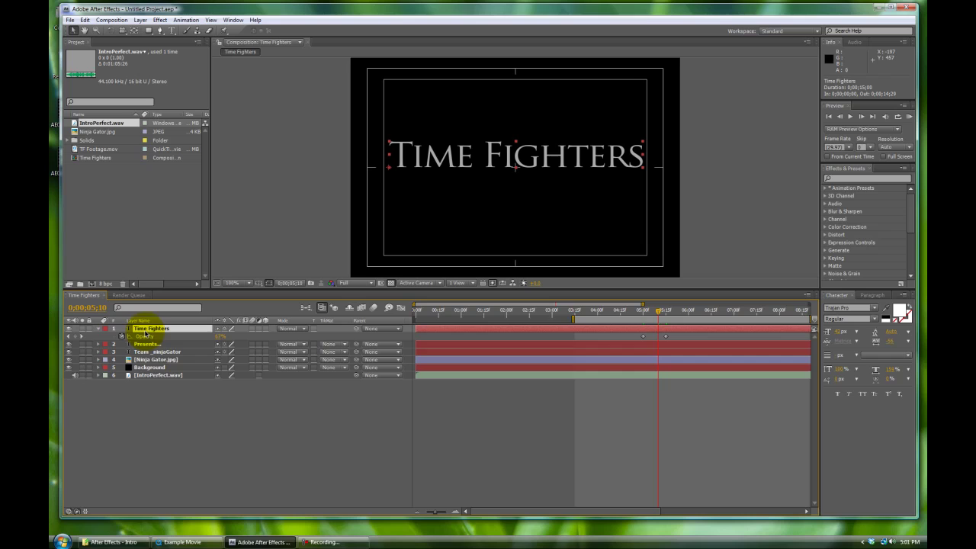
left_click(160, 20)
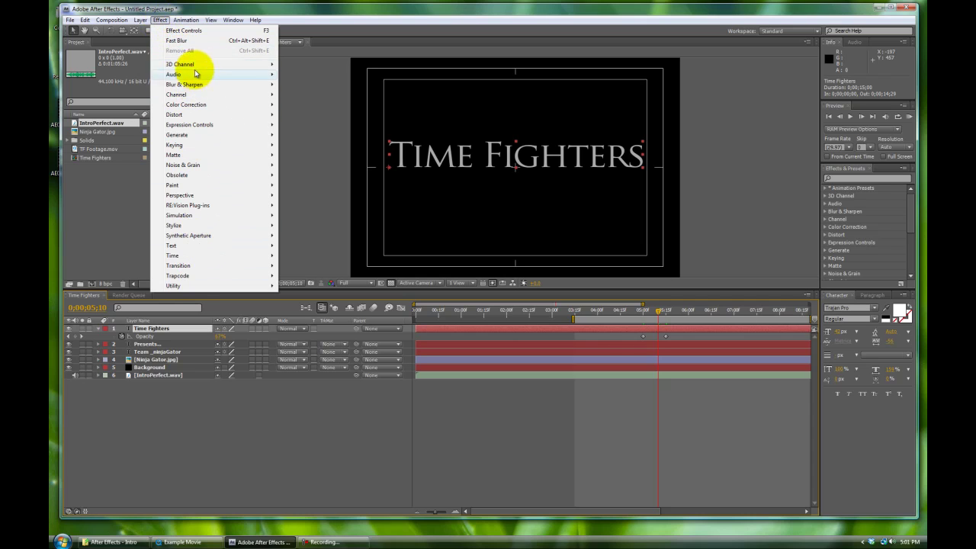
mouse_move(196, 86)
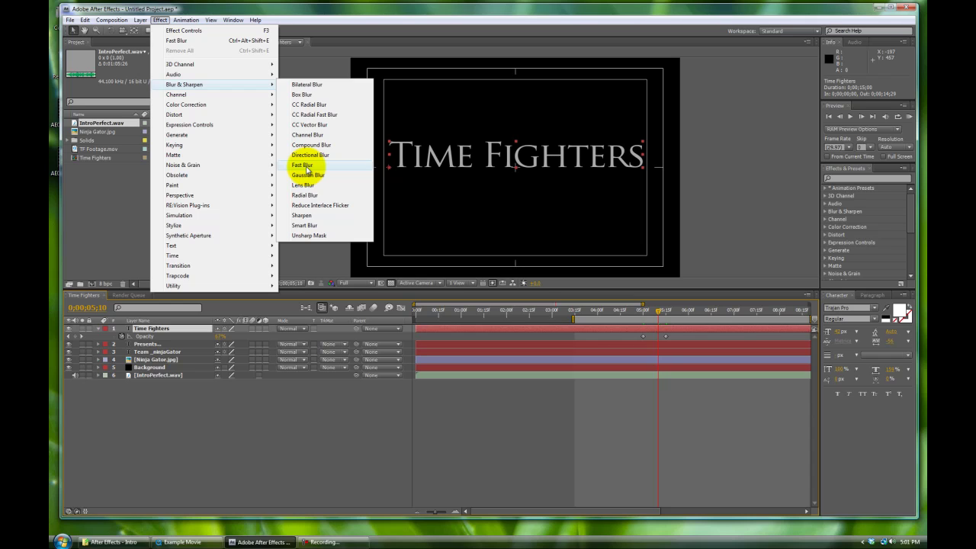
left_click(307, 169)
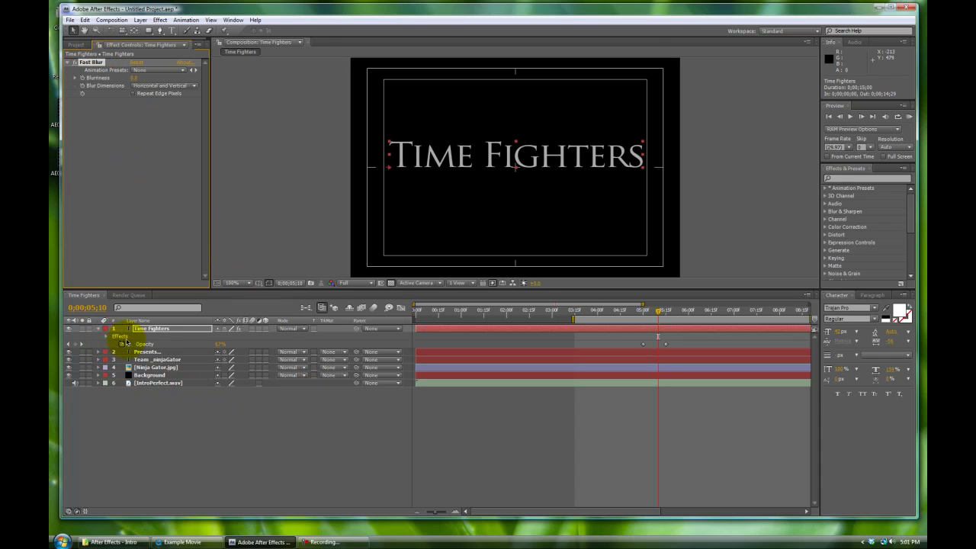
- Expand the title layer's Effects group and Fast Blur to reveal Blurriness and Blur Dimensions
left_click(119, 337)
left_click(121, 338)
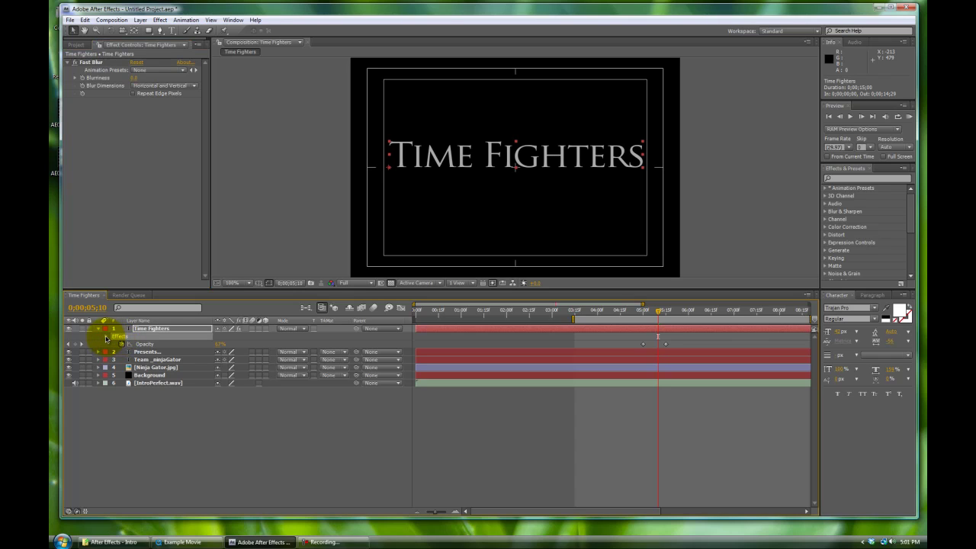
left_click(106, 338)
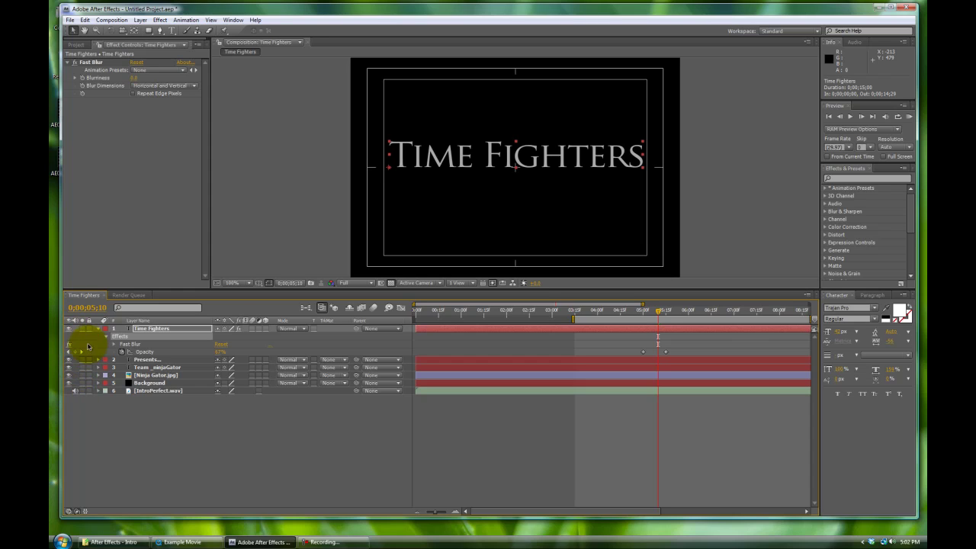
left_click(114, 345)
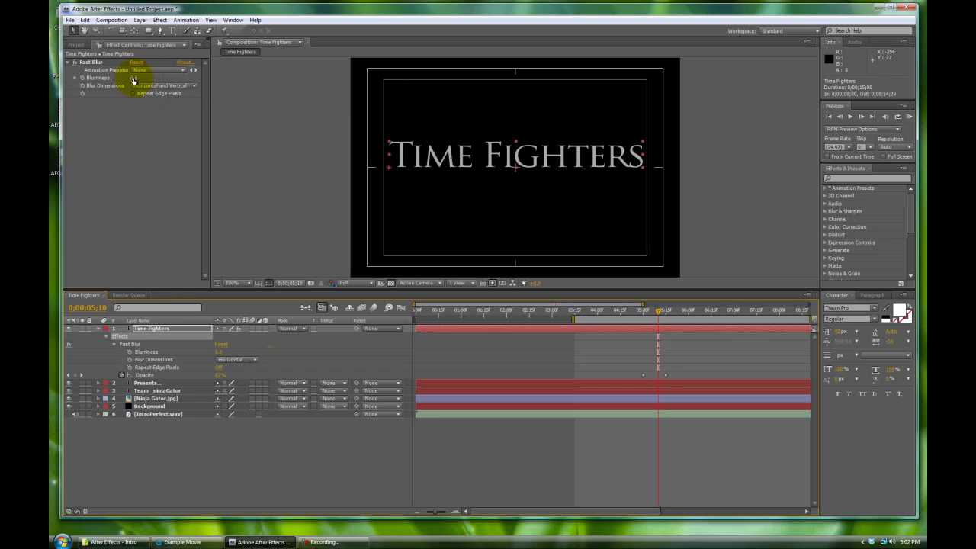
- Set Blurriness to about 22 and keyframe it at 5;07 on the title
left_click_drag(134, 79, 143, 80)
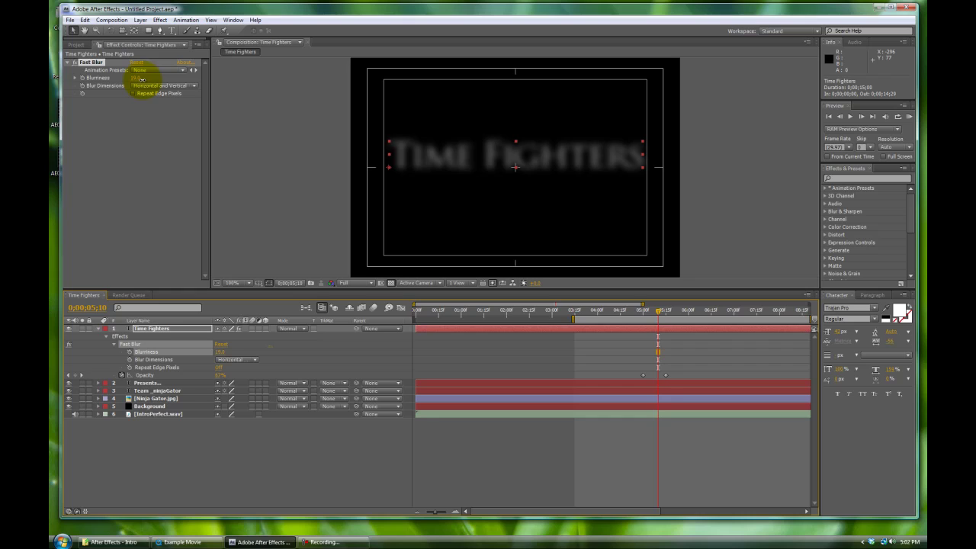
left_click_drag(142, 79, 142, 79)
left_click(660, 313)
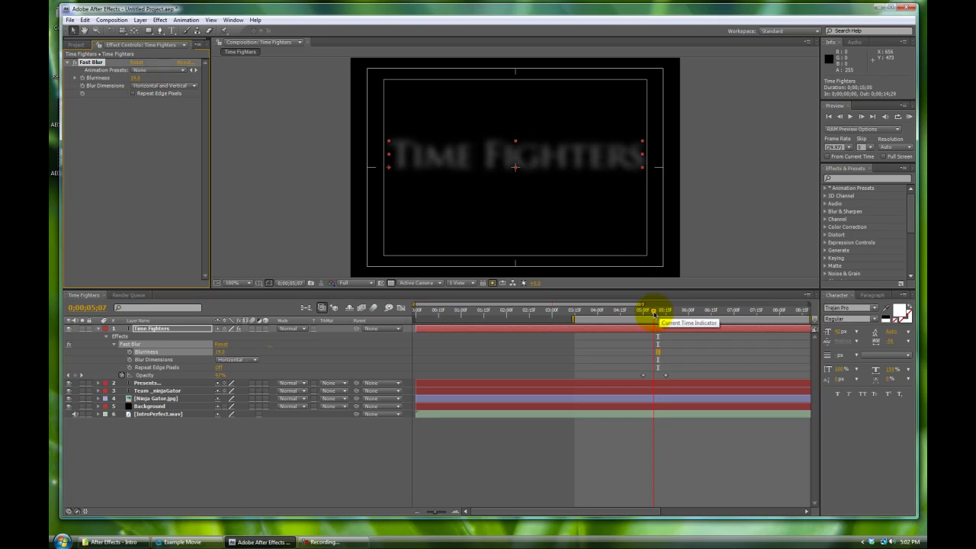
left_click_drag(654, 313, 652, 313)
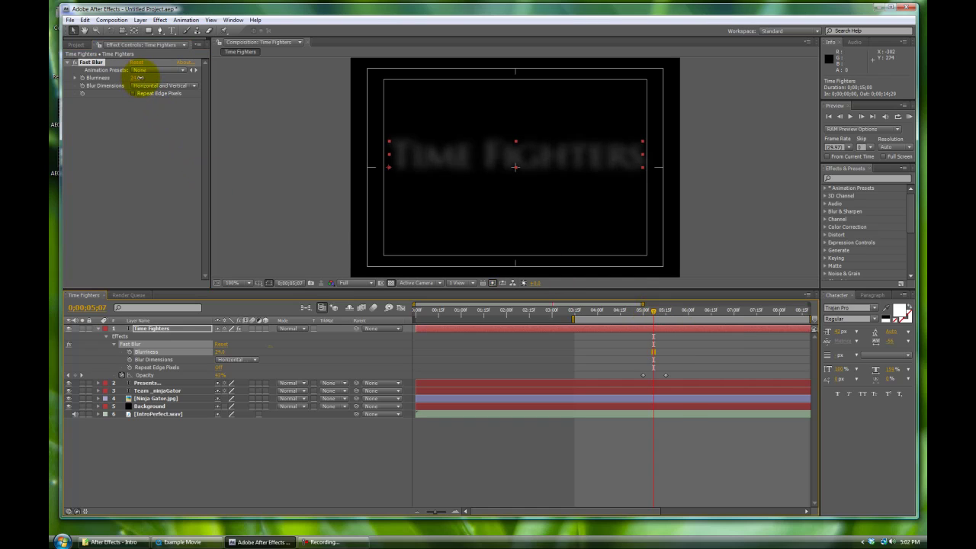
left_click(145, 100)
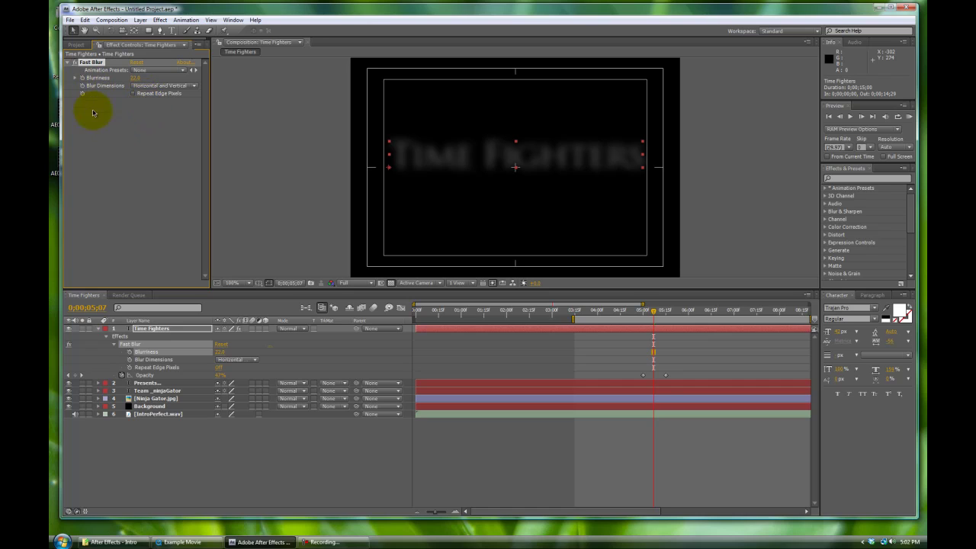
left_click(652, 377)
left_click(83, 79)
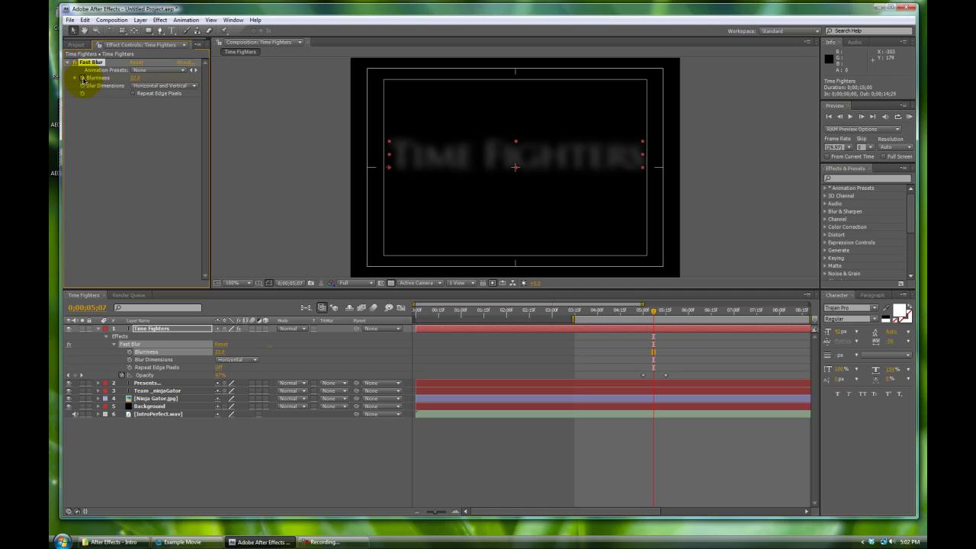
left_click(130, 352)
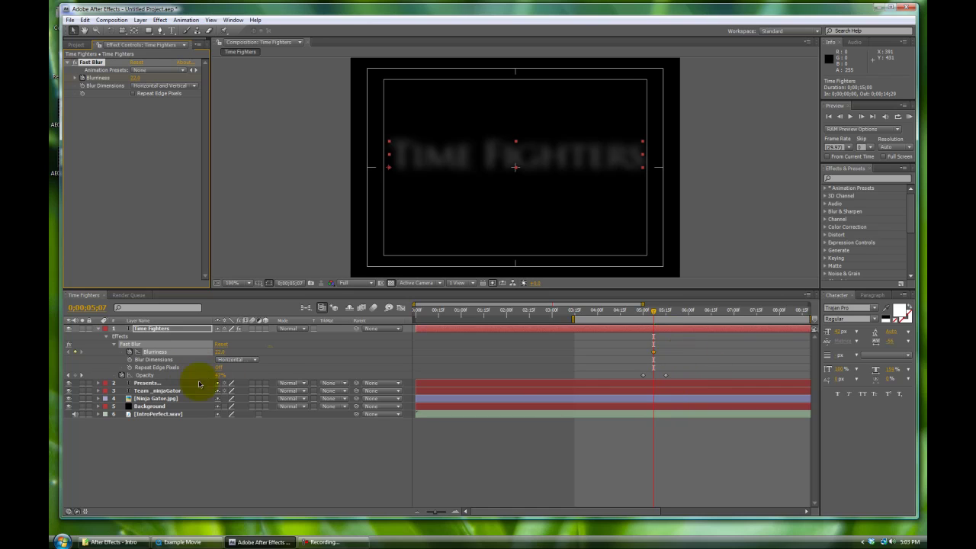
- Drop Blurriness to 0 at 5;15, then pull the work area end to about 7;05
key("k")
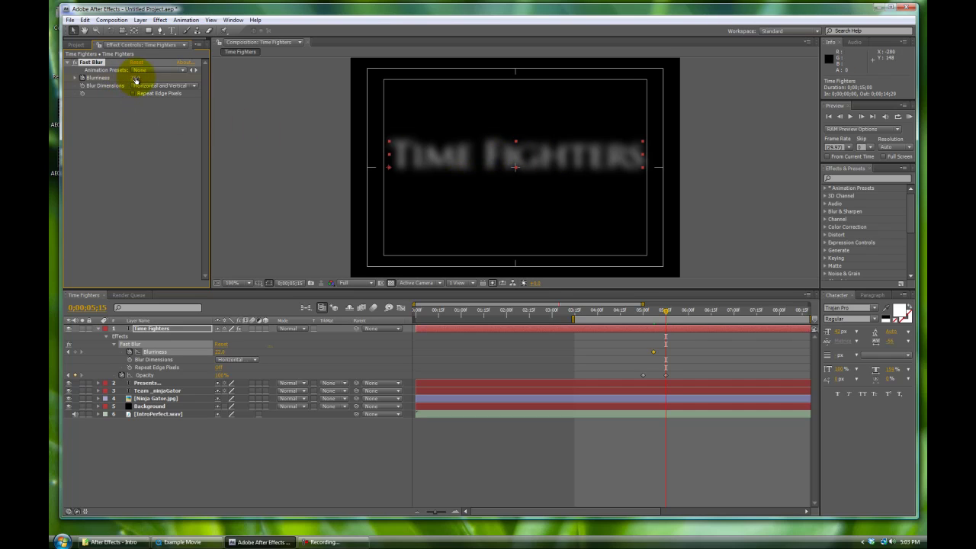
left_click_drag(135, 77, 122, 77)
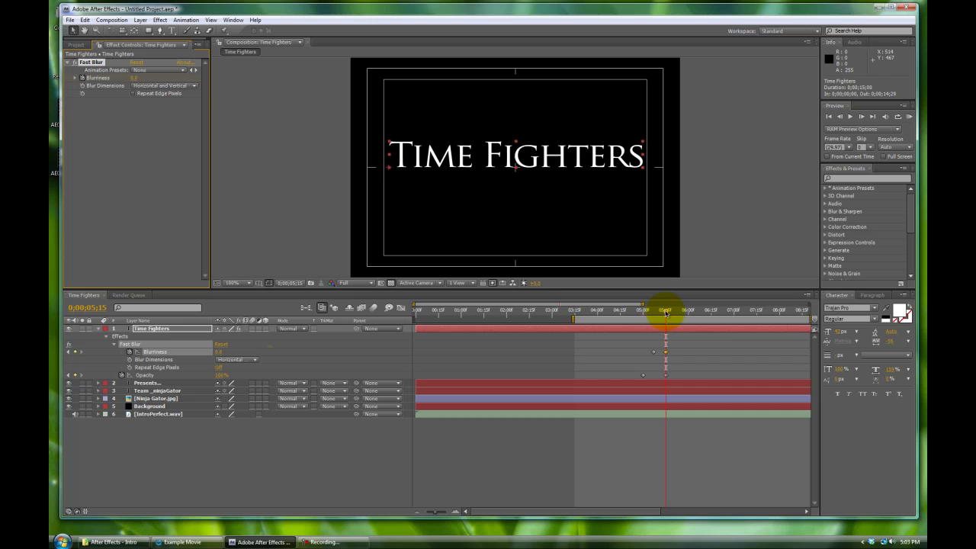
left_click_drag(665, 312, 669, 337)
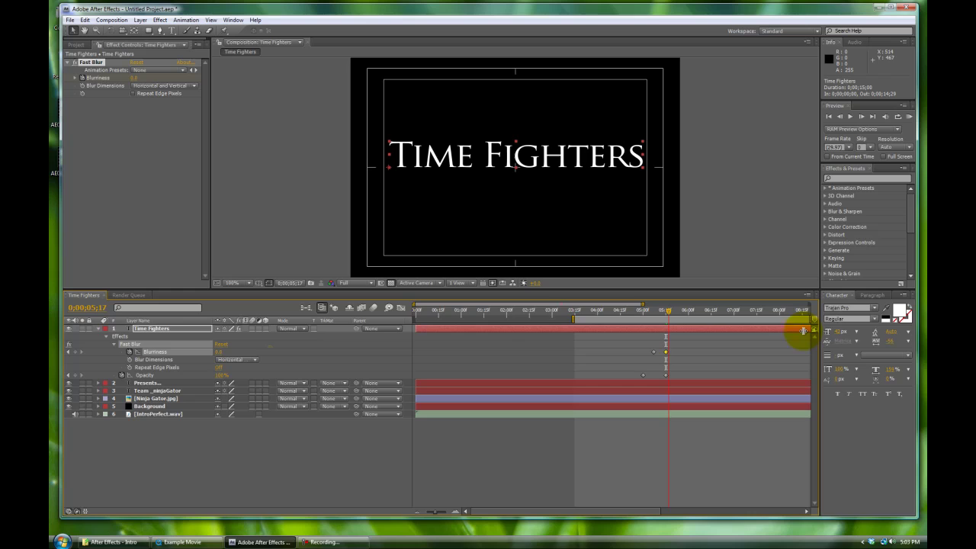
left_click_drag(806, 319, 629, 320)
- Narrow the work area to about 3;25–7;05, RAM preview it, and mute IntroPerfect.wav
left_click_drag(475, 320, 488, 322)
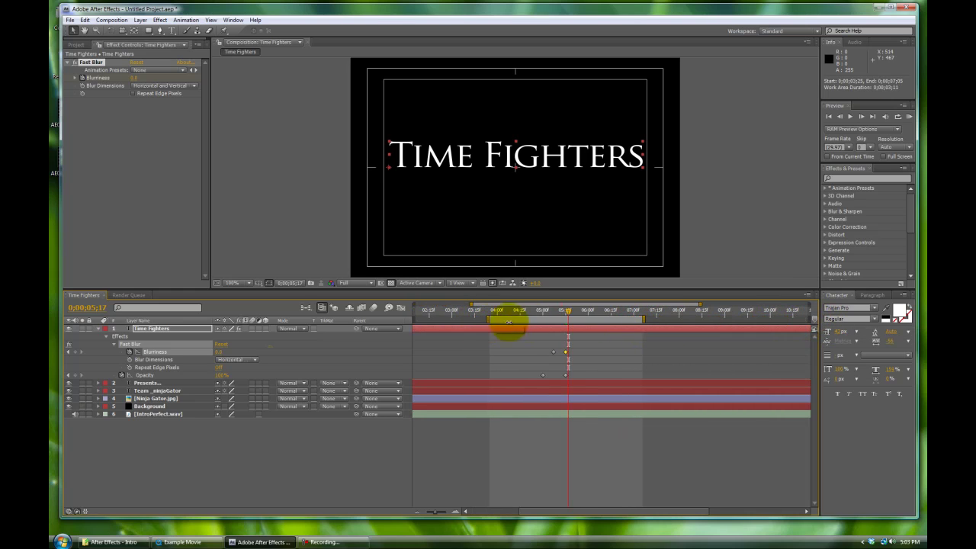
key("KP_0")
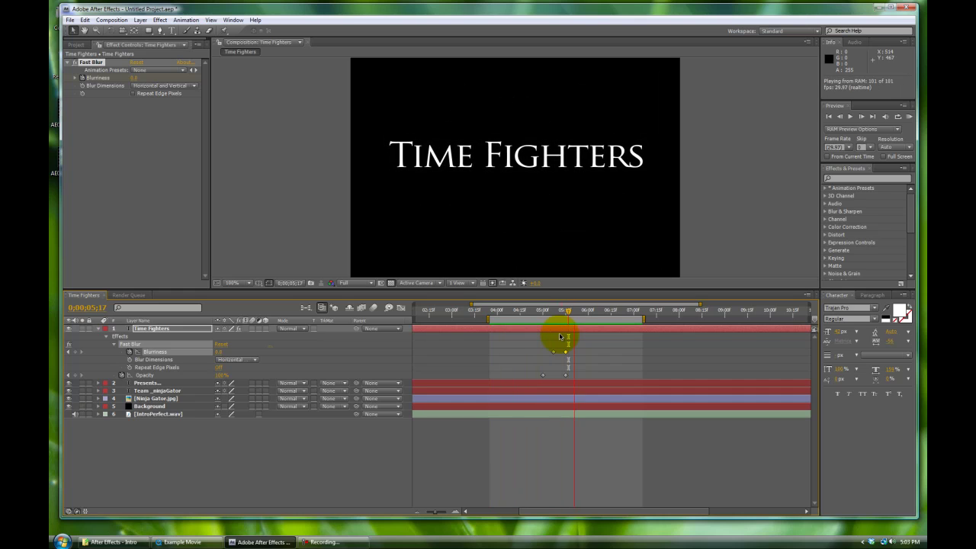
key("space")
left_click(74, 414)
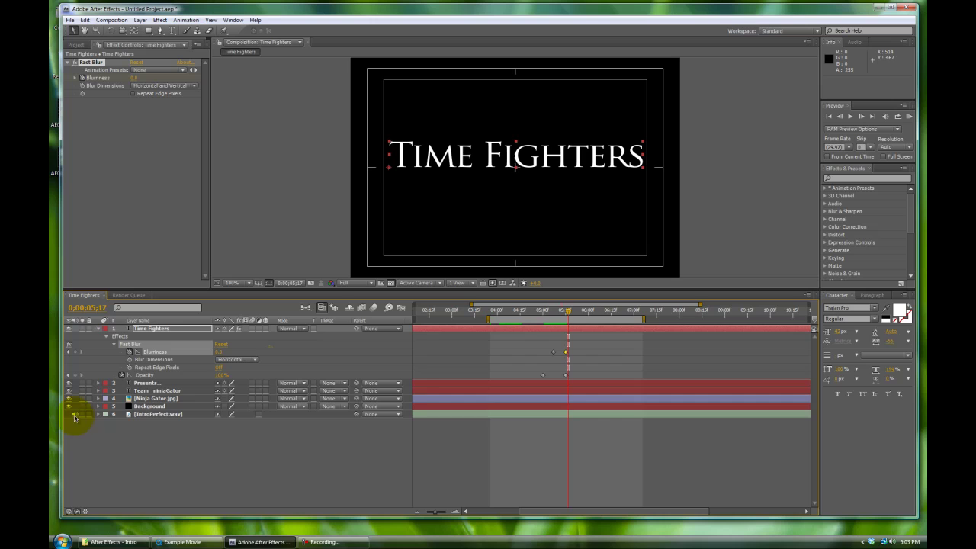
key("KP_0")
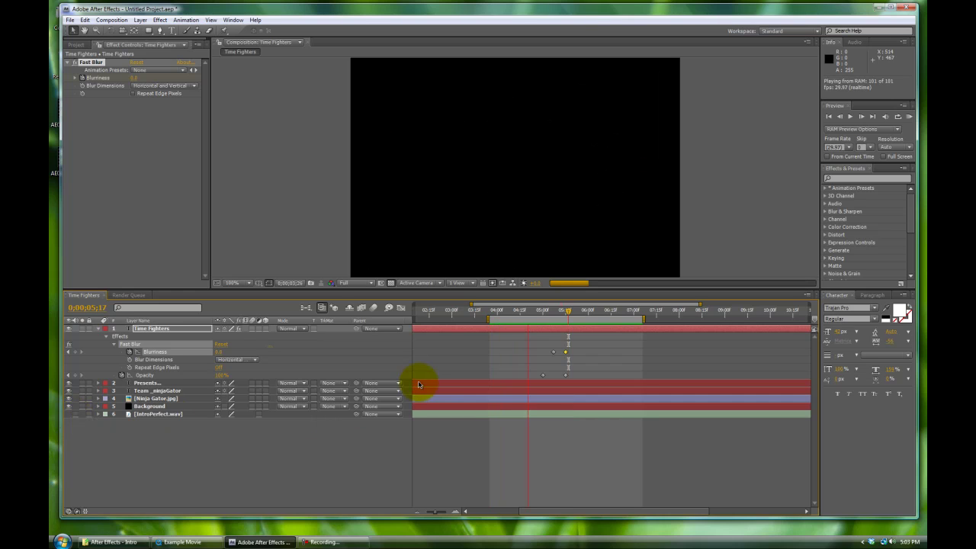
key("space")
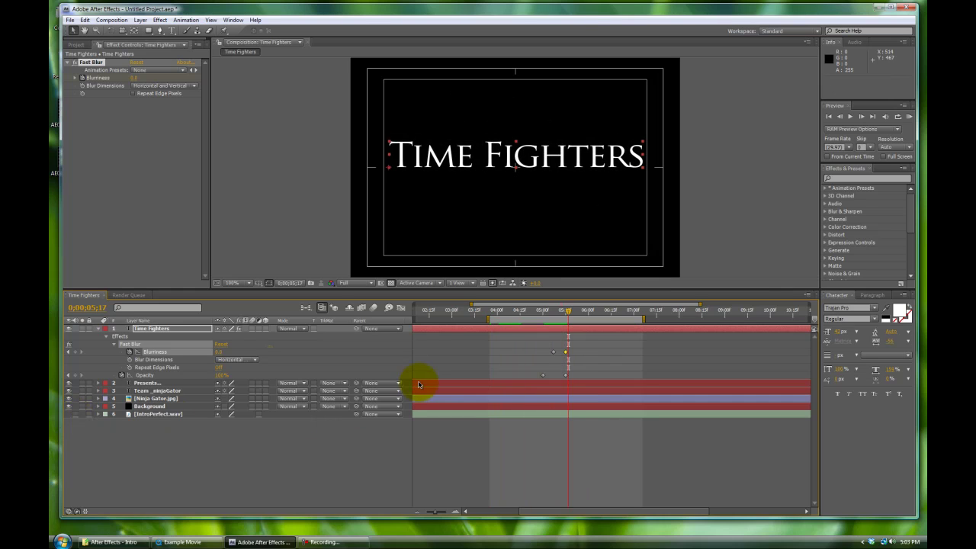
- Shift the end Blurriness and Opacity keyframes a few frames later and compare against the Example Movie
mouse_move(576, 349)
left_mouse_down()
mouse_move(561, 381)
mouse_move(576, 353)
left_mouse_up()
left_click(567, 355)
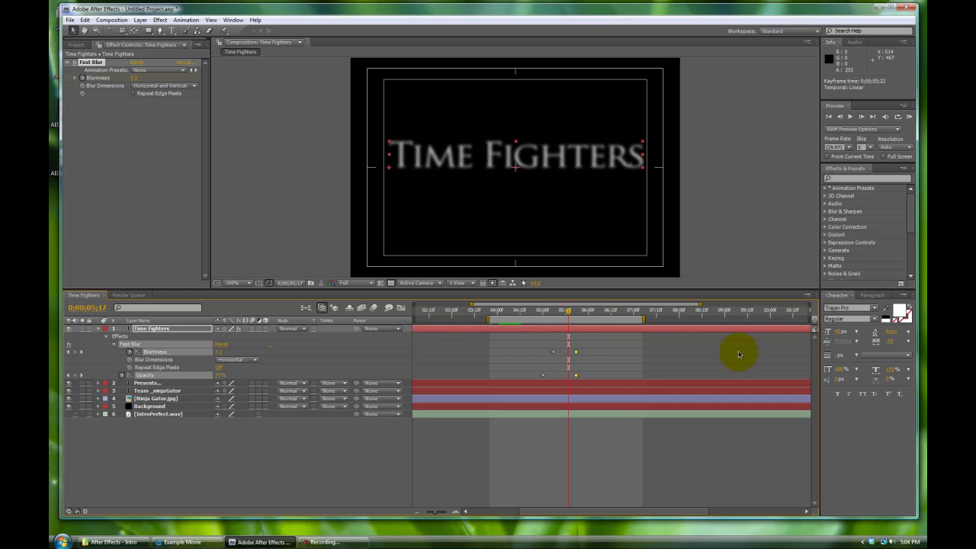
key("KP_0")
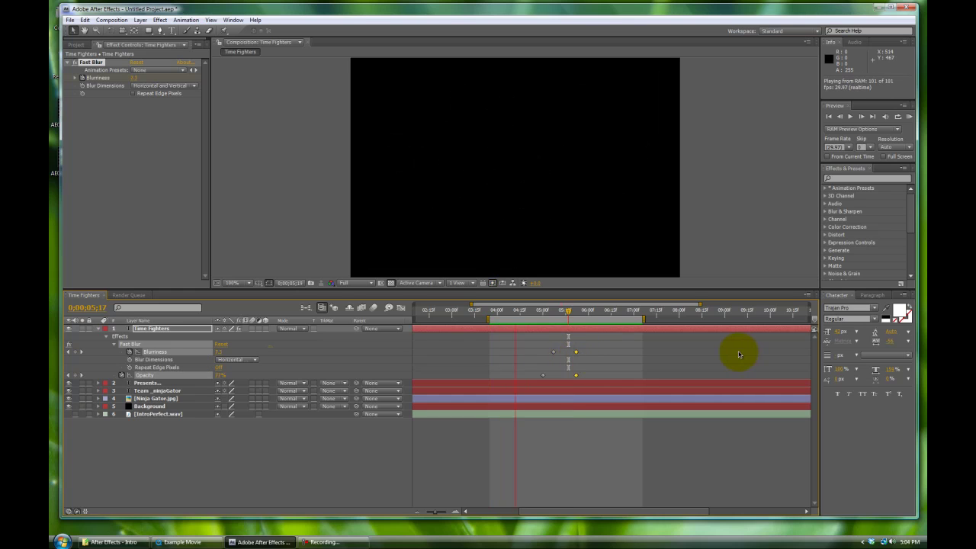
key("space")
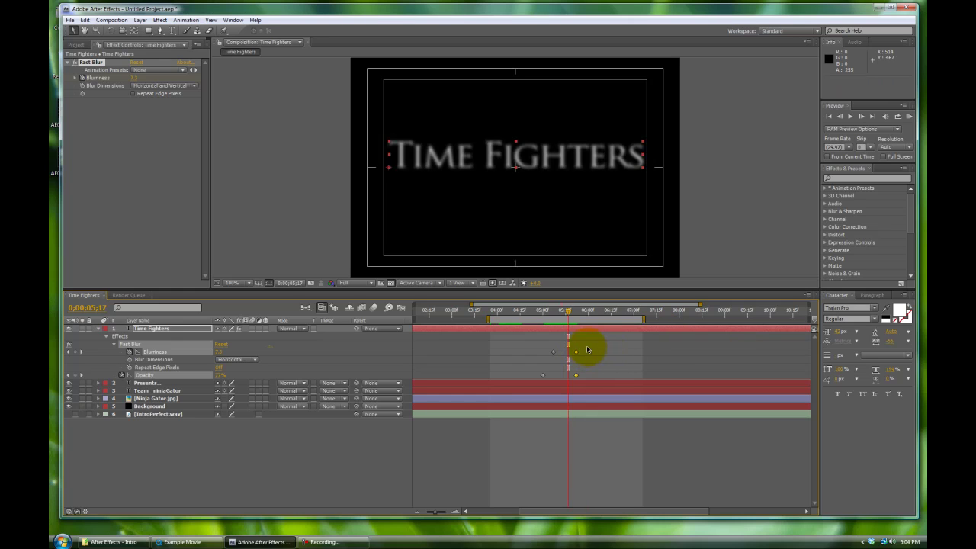
mouse_move(568, 311)
left_mouse_down()
mouse_move(506, 312)
mouse_move(572, 318)
left_mouse_up()
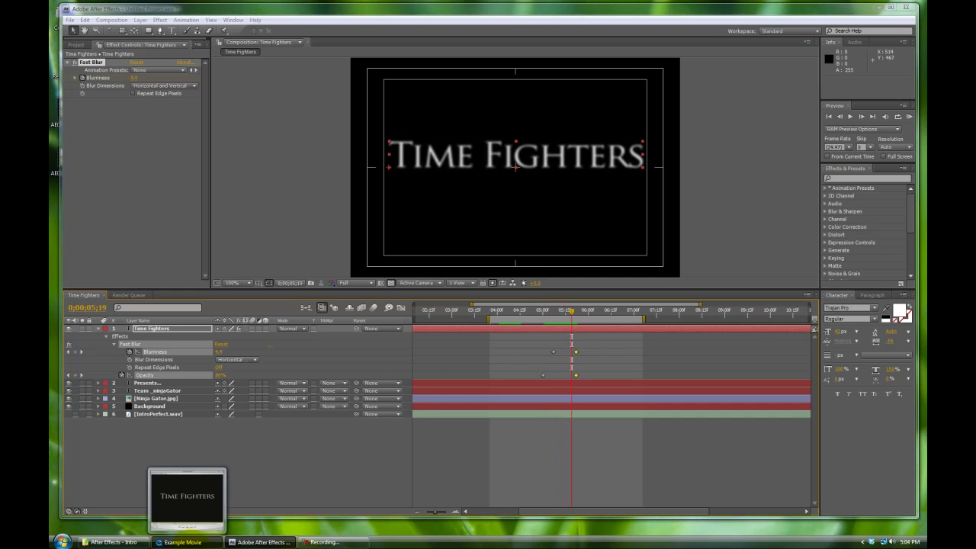
left_click(181, 542)
left_click_drag(412, 315, 444, 317)
- Collapse the title's Effects and Opacity rows, then press U to show only its Blurriness and Opacity keyframes
left_click(611, 76)
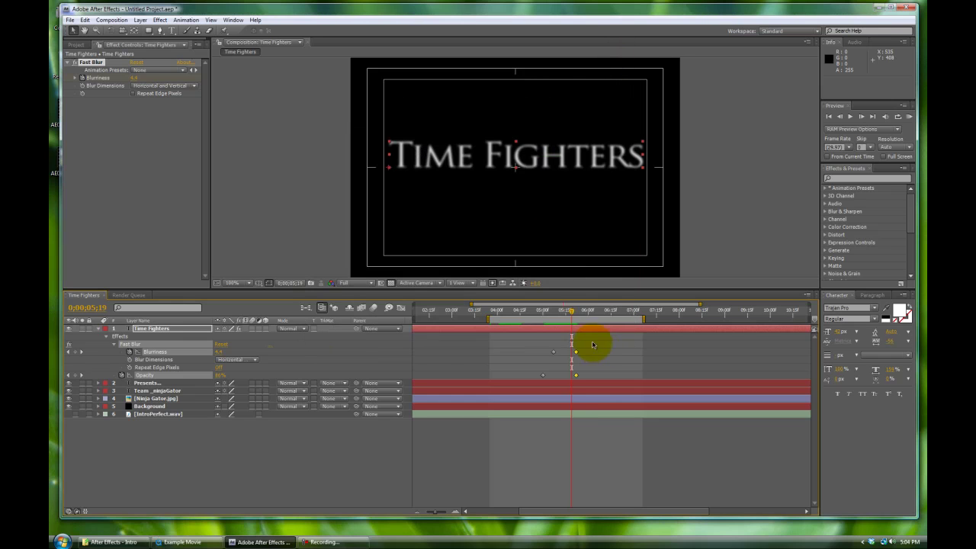
left_click(701, 363)
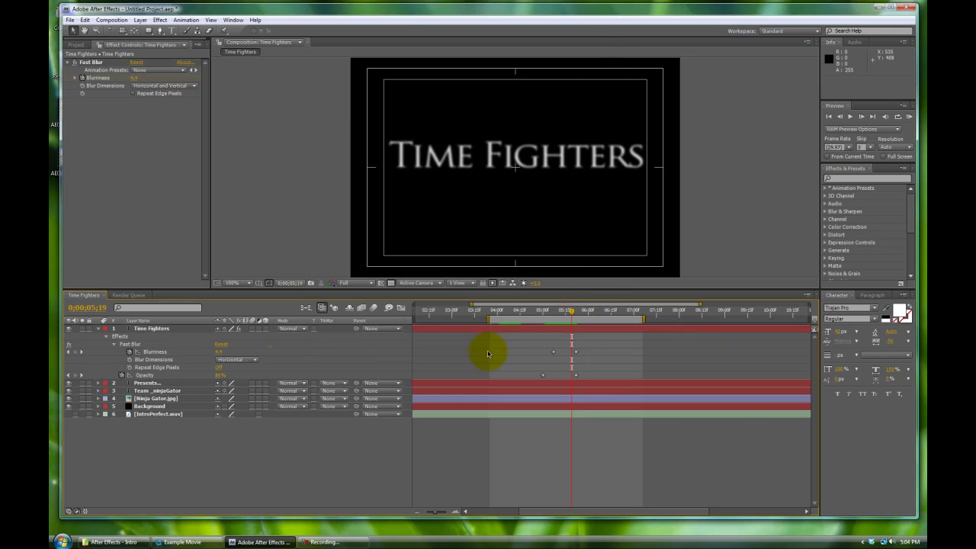
left_click(106, 338)
left_click(98, 328)
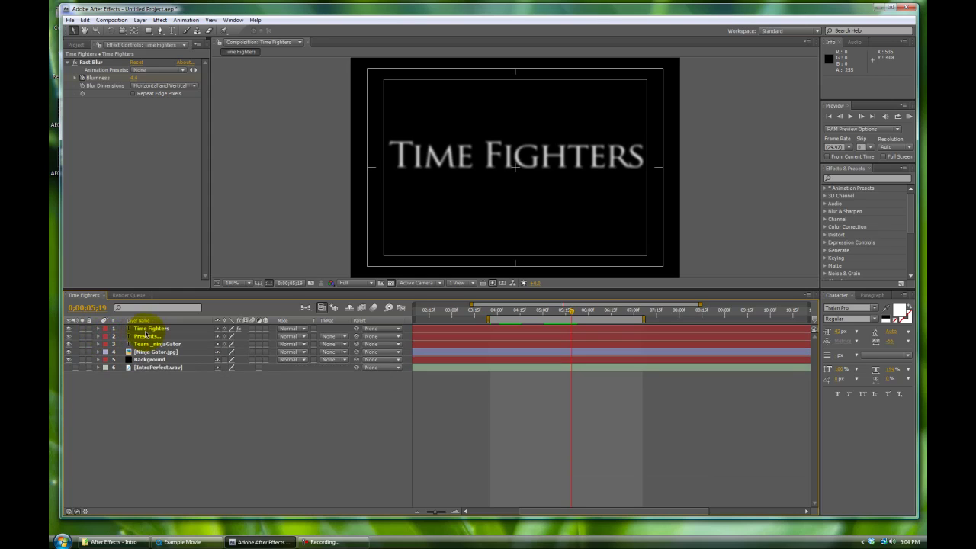
left_click(147, 331)
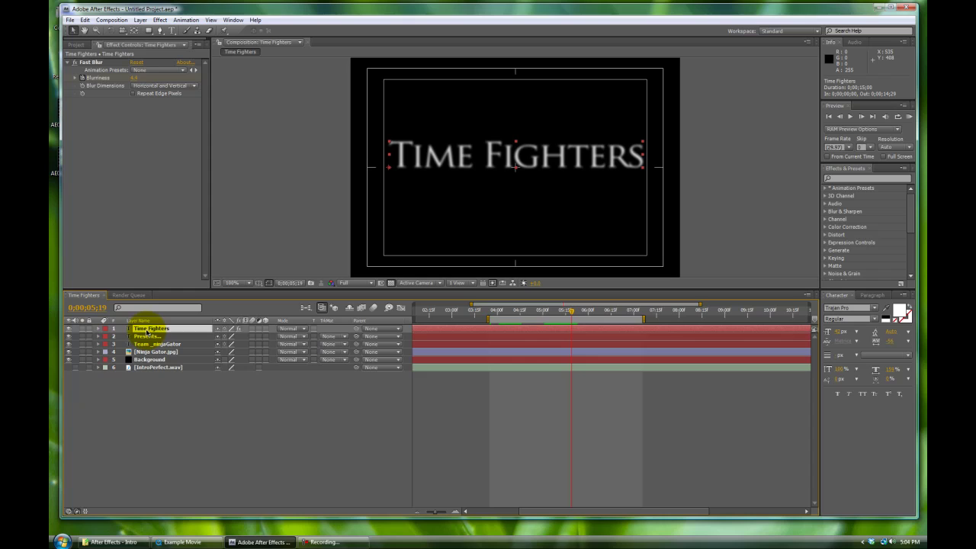
key("u")
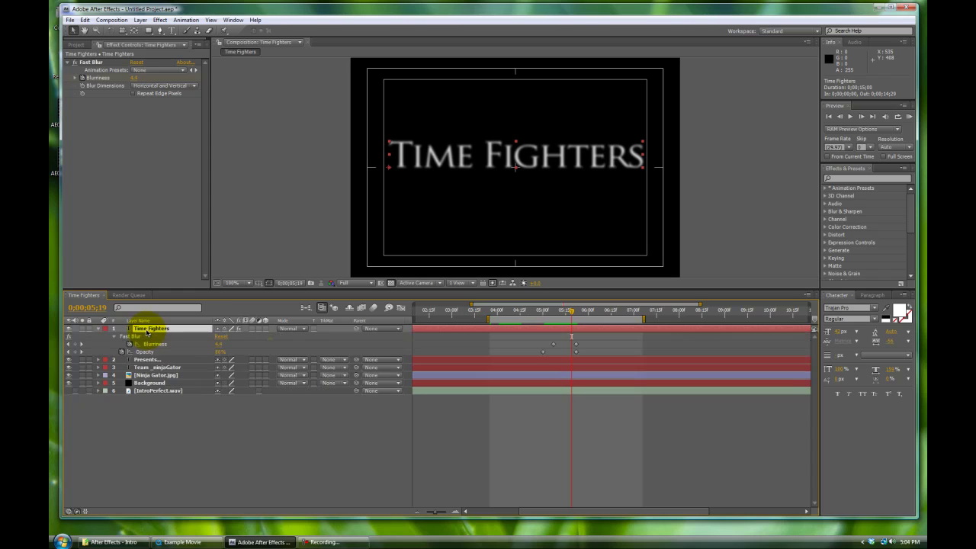
- Show the Project panel's footage list, hide the title's keyed properties with U, and scrub its animation
left_click(77, 47)
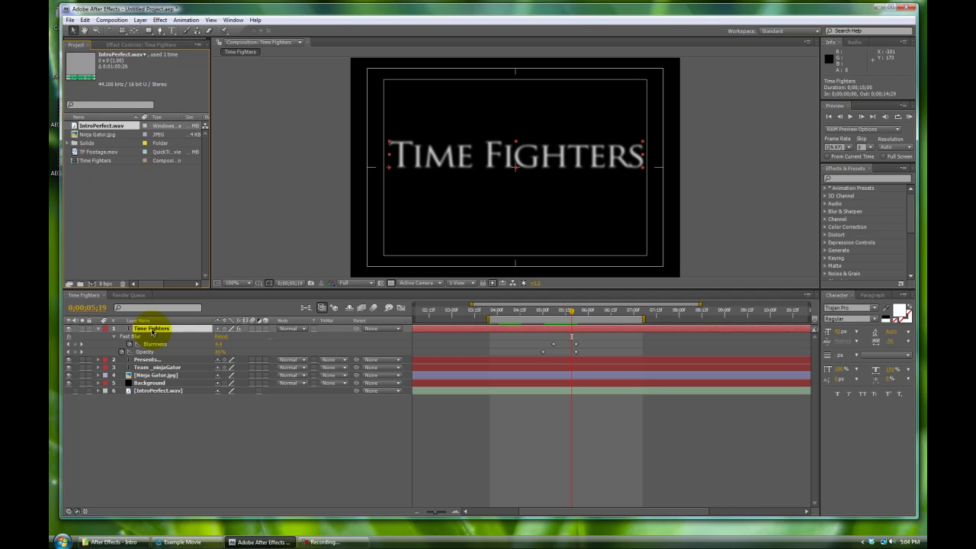
key("u")
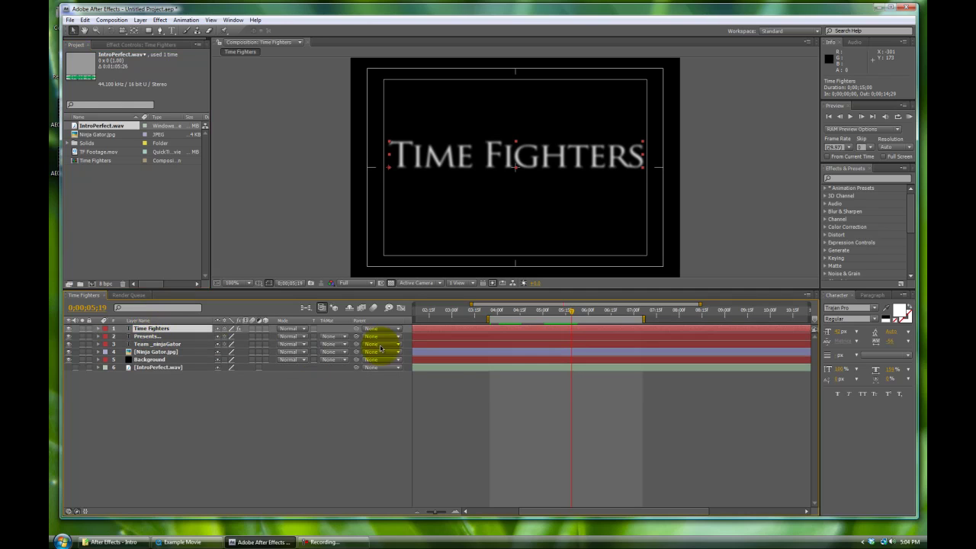
left_click_drag(572, 313, 717, 320)
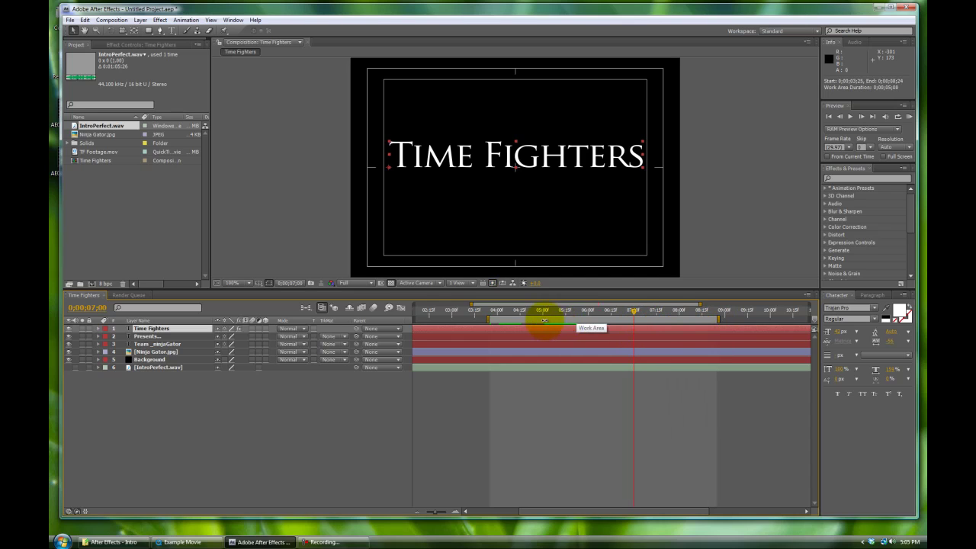
mouse_move(632, 312)
left_mouse_down()
mouse_move(544, 310)
mouse_move(634, 321)
left_mouse_up()
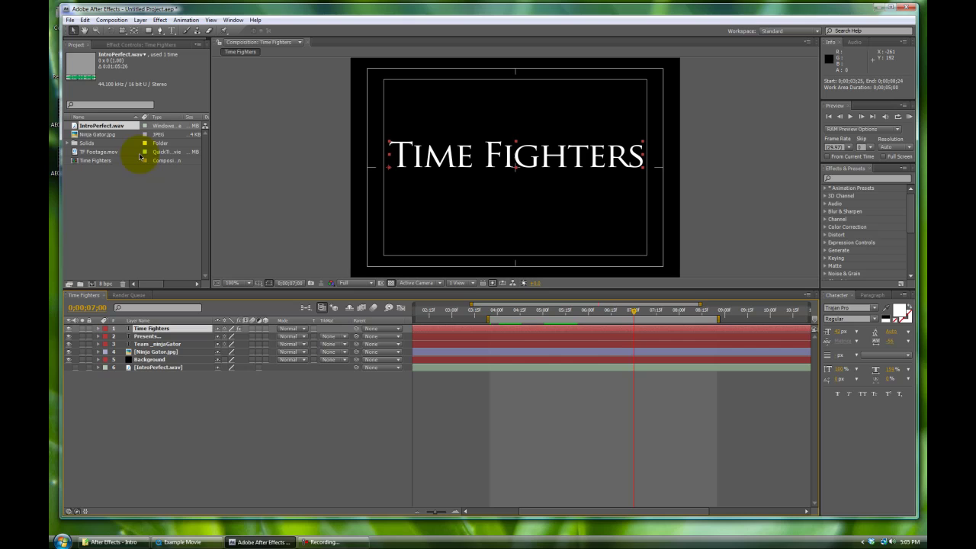
- Add TF Footage.mov to the comp and move it below the text layers, just above Ninja Gator.jpg
left_click(96, 153)
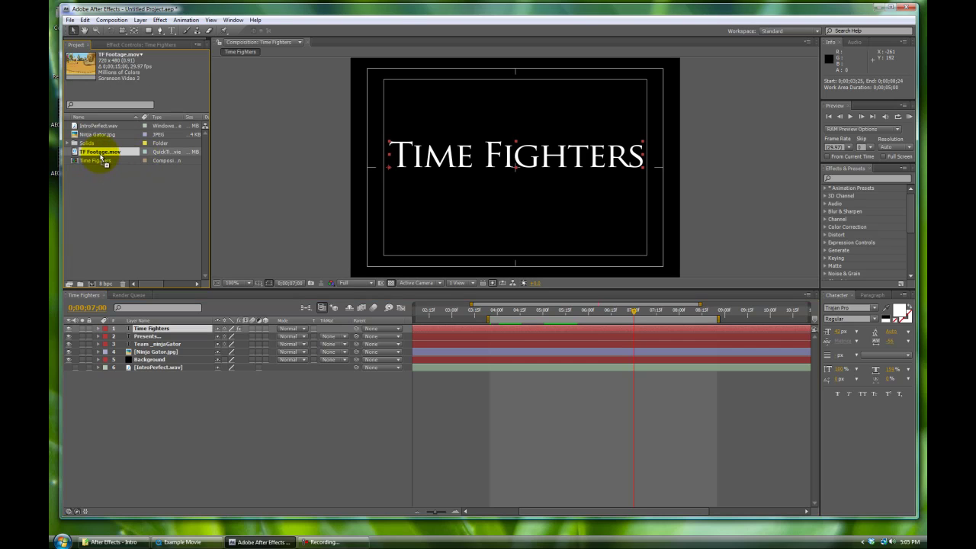
left_click_drag(100, 156, 163, 326)
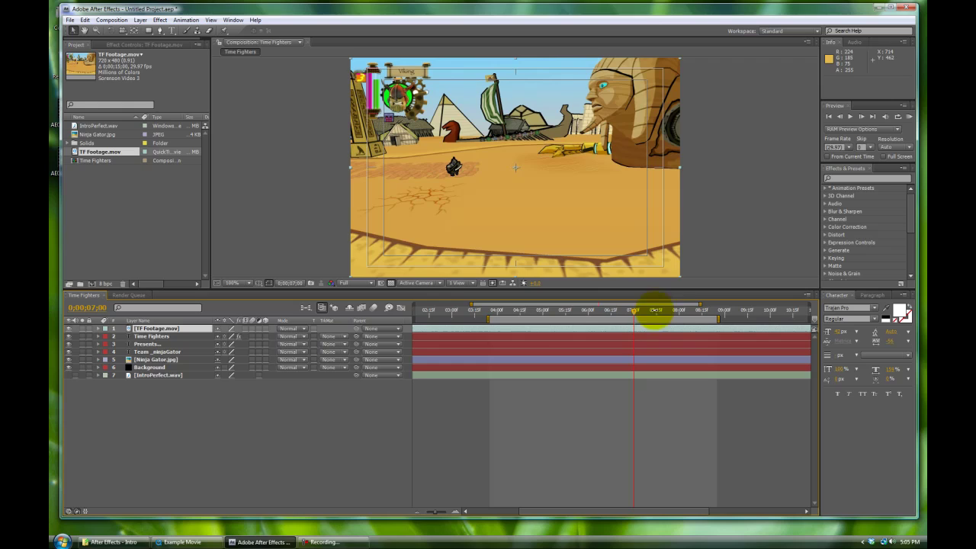
left_click(151, 336)
left_click(150, 356, "shift")
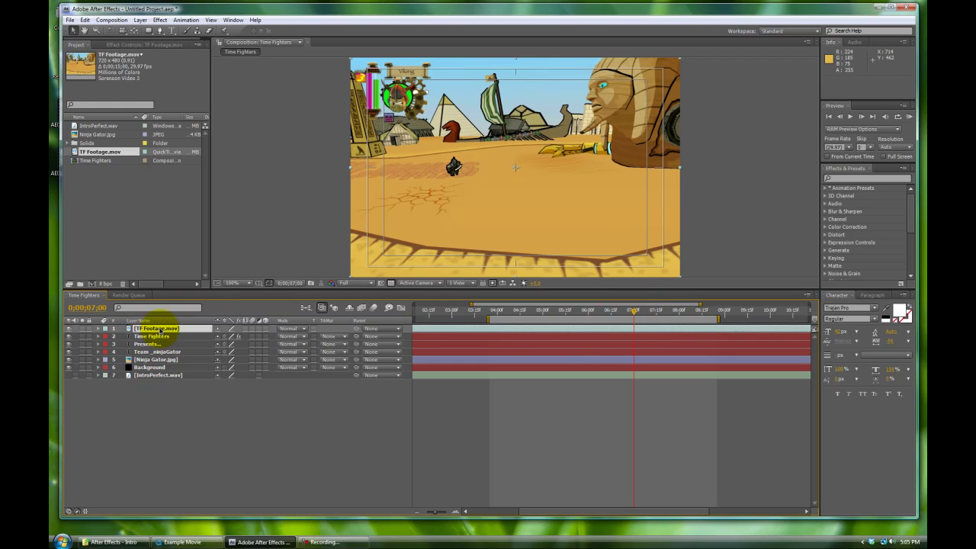
left_click_drag(158, 332, 163, 358)
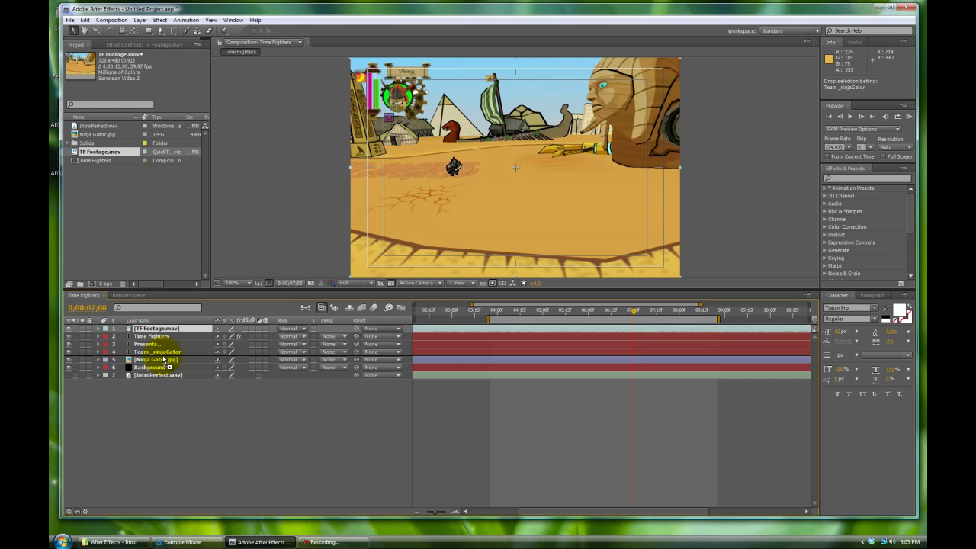
left_click_drag(163, 359, 163, 359)
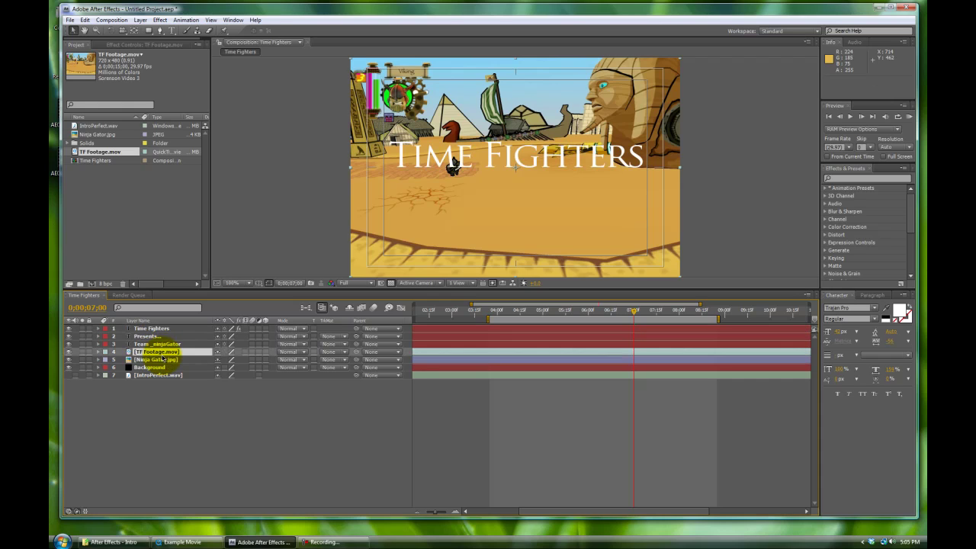
- Keyframe TF Footage.mov opacity at 100% at 7;00 and 0% at 6;15, then scrub the fade-in
left_click(97, 352)
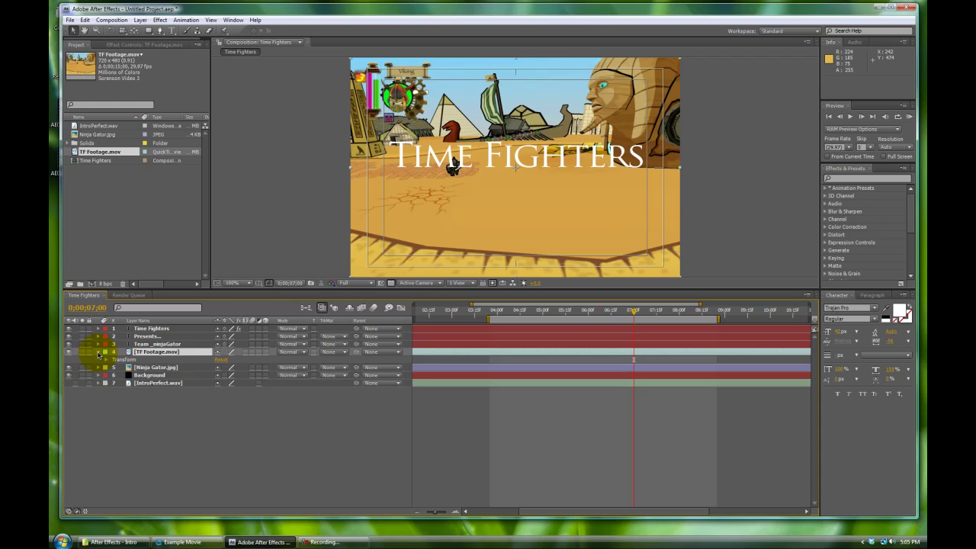
left_click(156, 354)
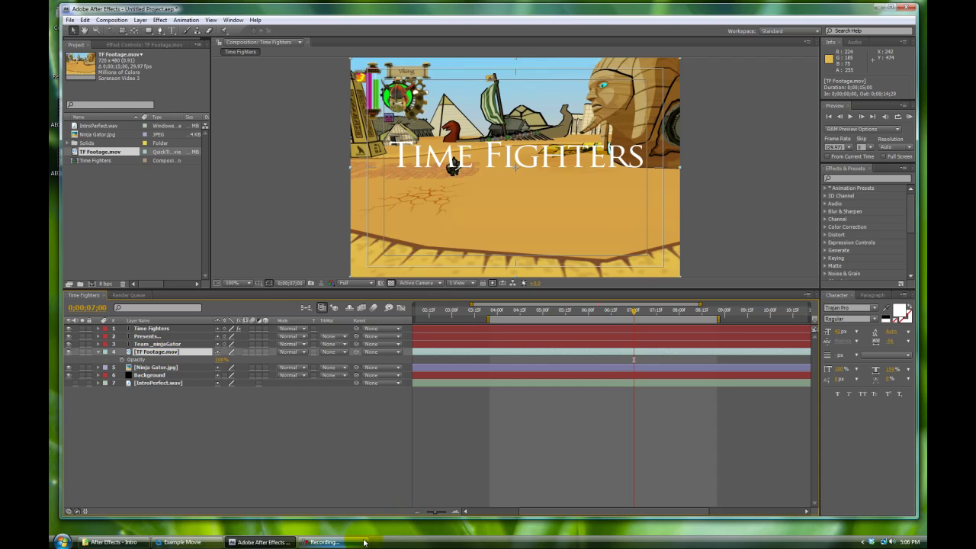
mouse_move(354, 538)
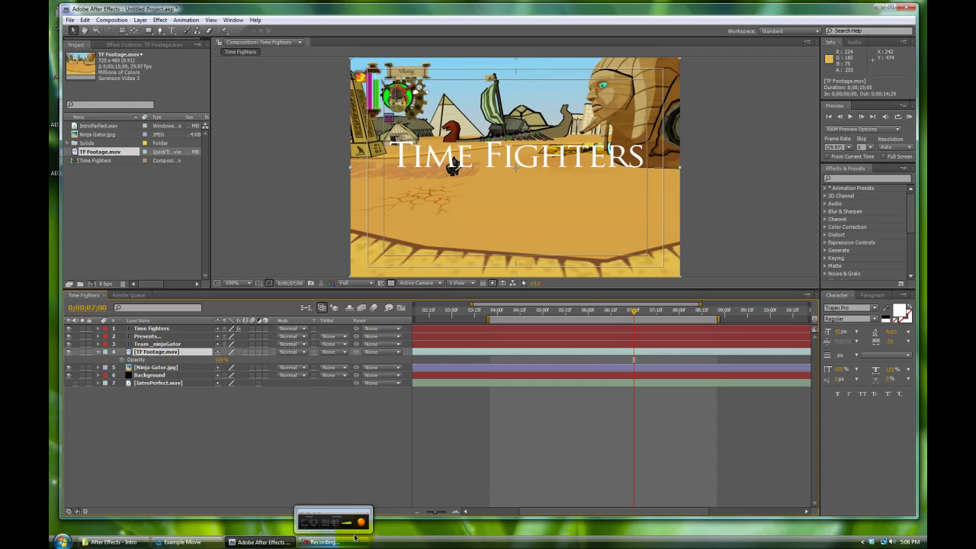
left_click(123, 361)
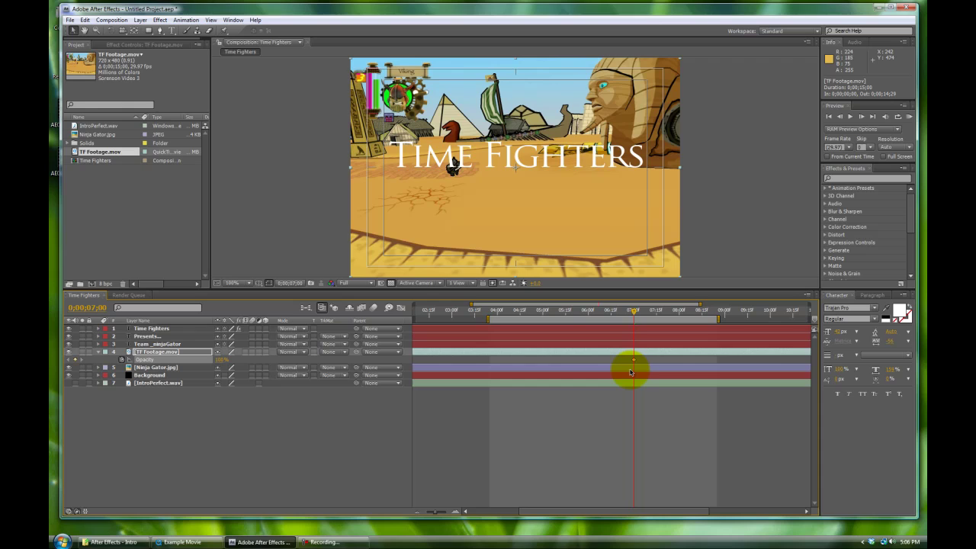
key("Page_Up")
key("Page_Up")
key("Page_Up")
key("Page_Up")
key("Page_Up")
key("Page_Up")
key("Page_Up")
key("Page_Up")
key("Page_Up")
key("Page_Up")
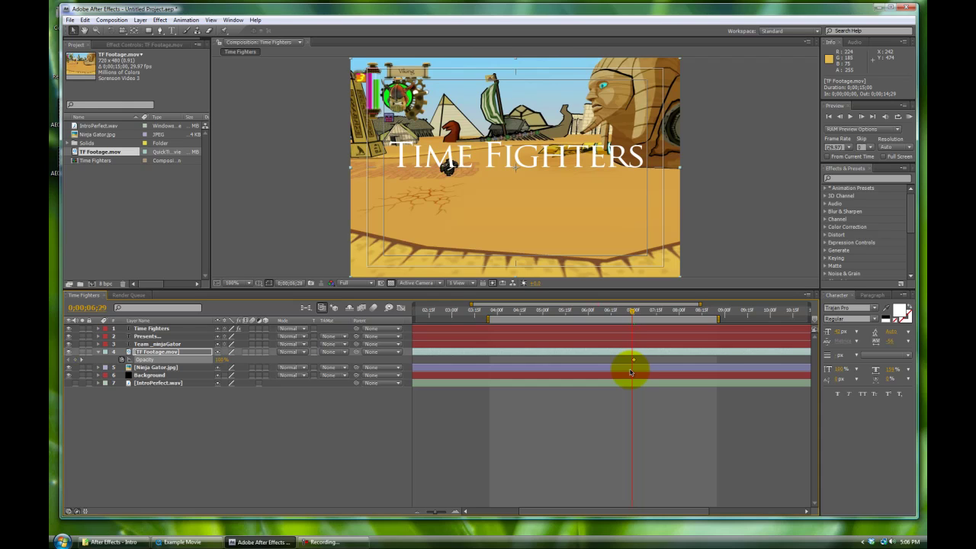
key("Page_Up")
key("Page_Up")
key("Page_Up")
key("Page_Up")
key("Page_Up")
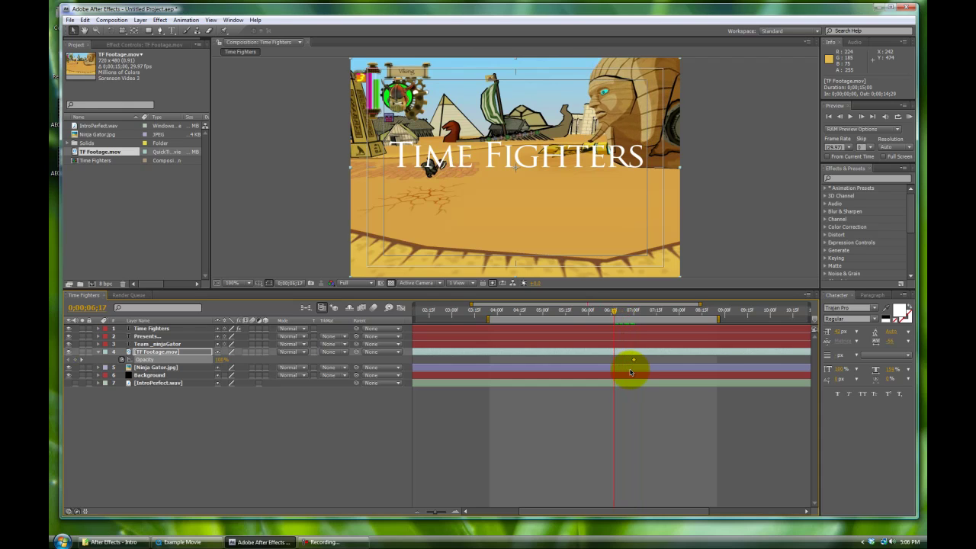
left_click(220, 359)
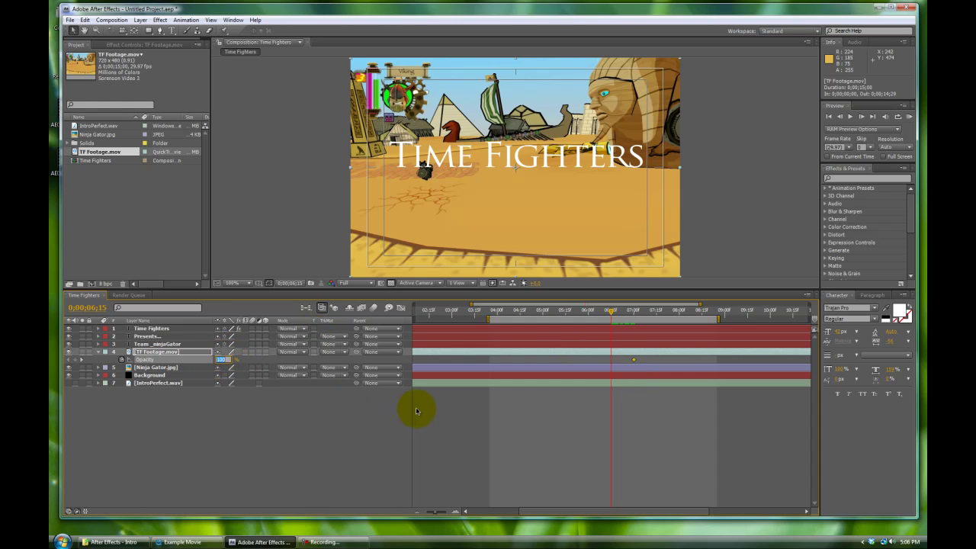
type("0")
key("Return")
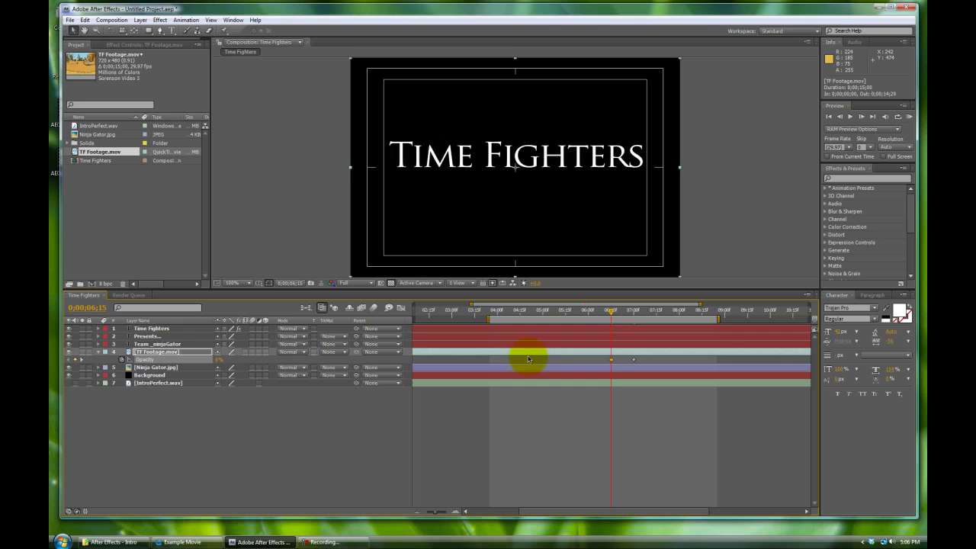
left_click_drag(611, 312, 634, 319)
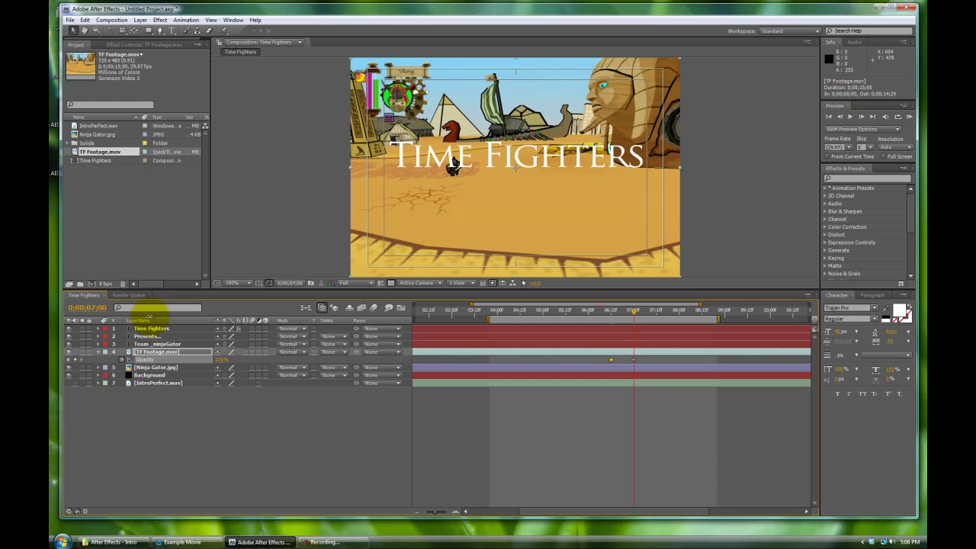
- Add a 100% opacity keyframe to the title layers at 6;25
left_click(153, 343)
left_click(154, 330, "shift")
key("t")
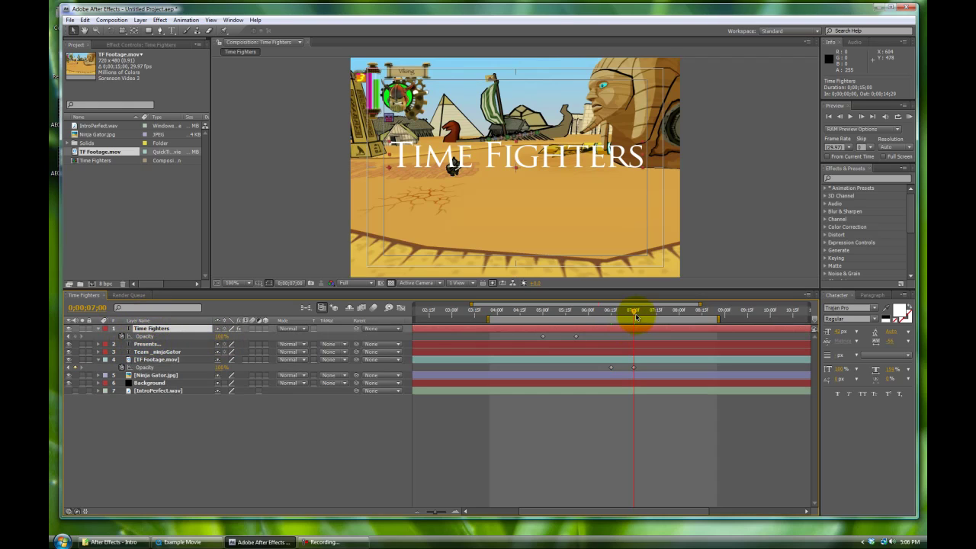
key("j")
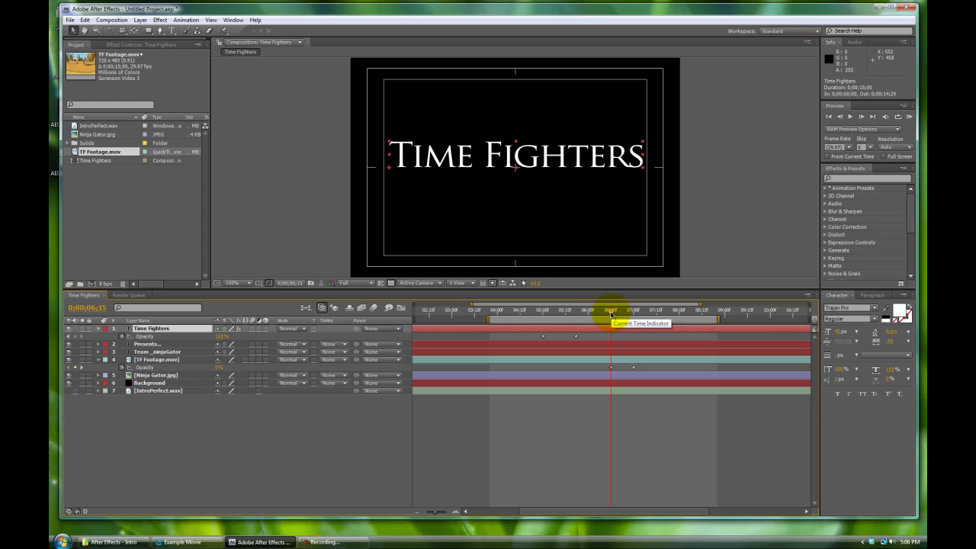
key("space")
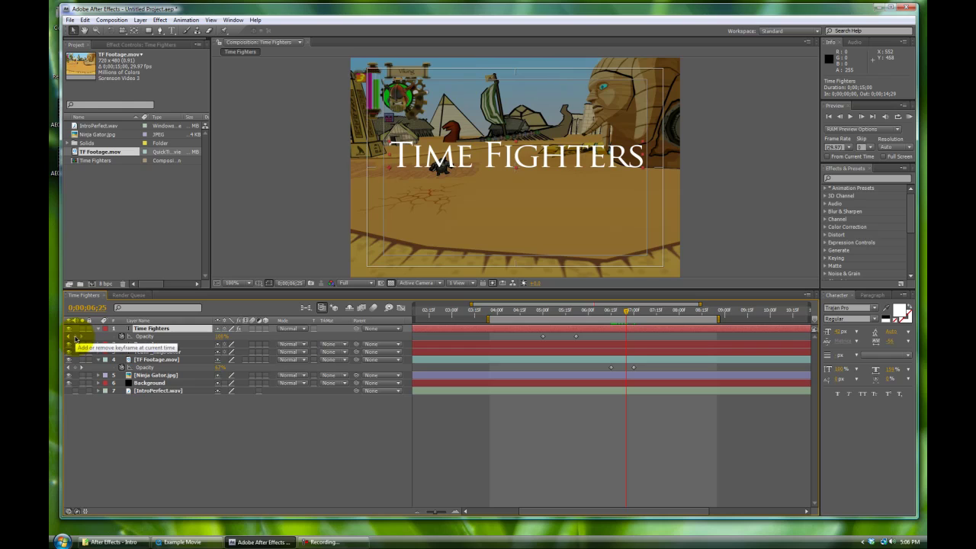
left_click(75, 336)
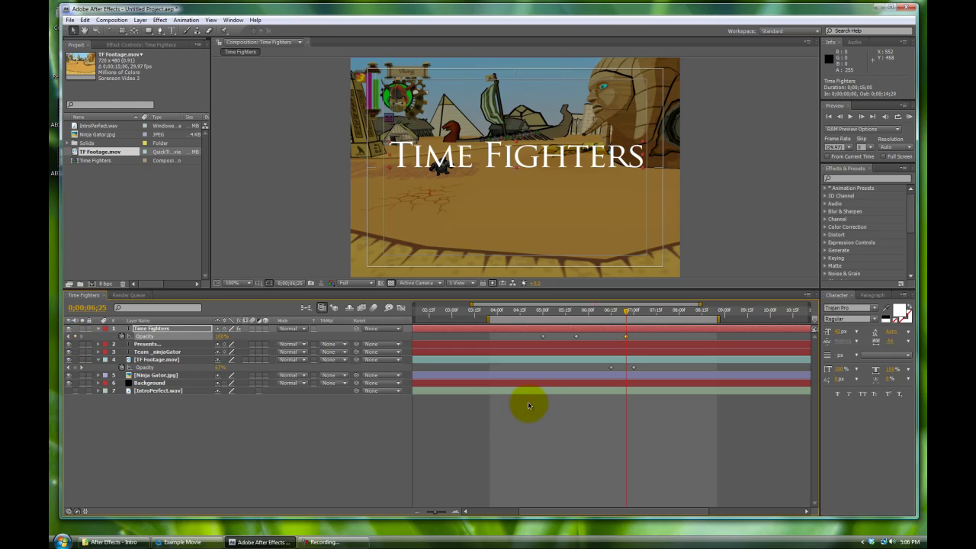
- Set the title opacity to 0% at 7;05 and scrub to preview the crossfade
key("space")
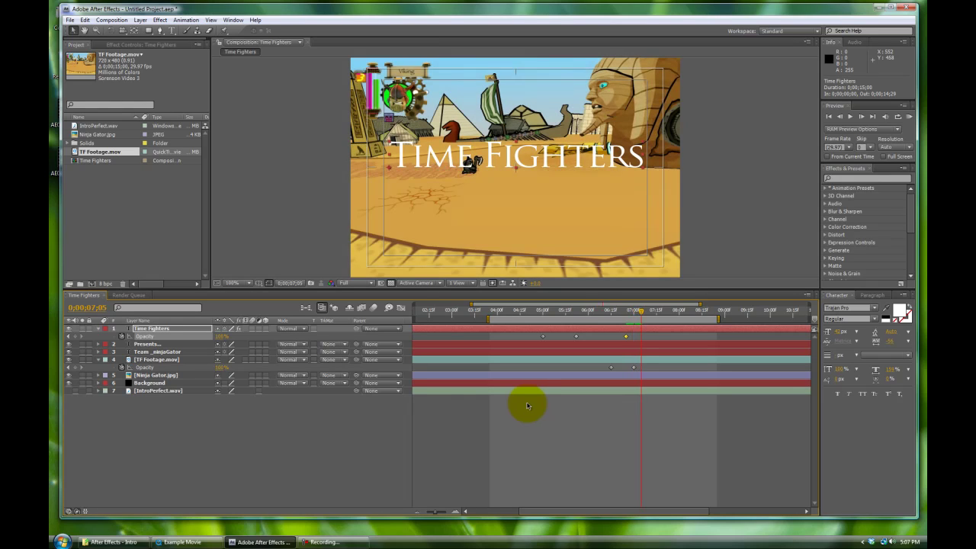
left_click(220, 335)
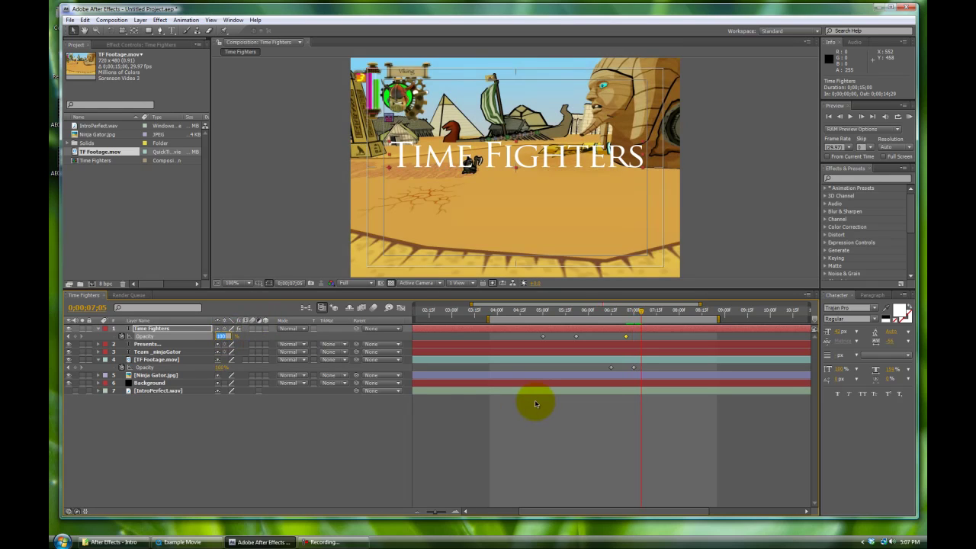
type("0")
key("Return")
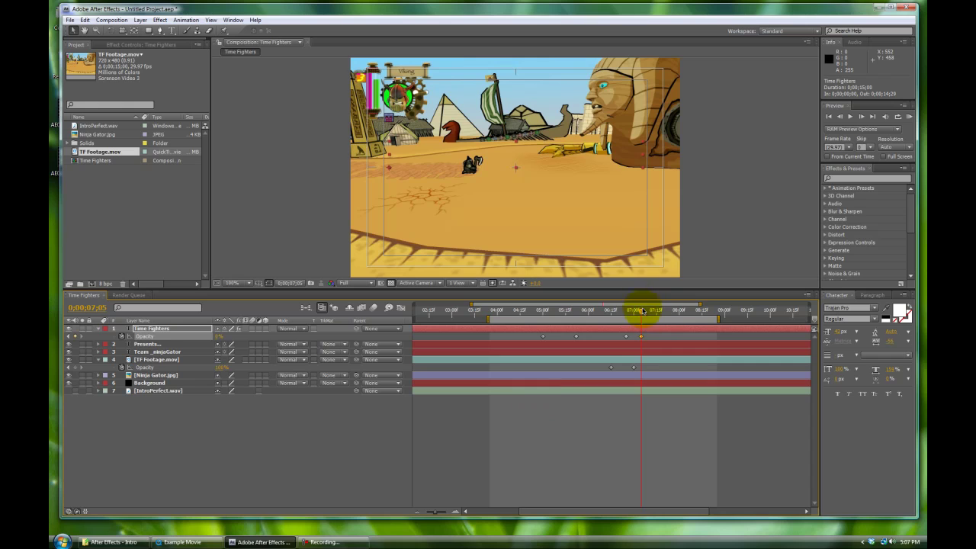
mouse_move(640, 313)
left_mouse_down()
mouse_move(568, 312)
mouse_move(641, 314)
left_mouse_up()
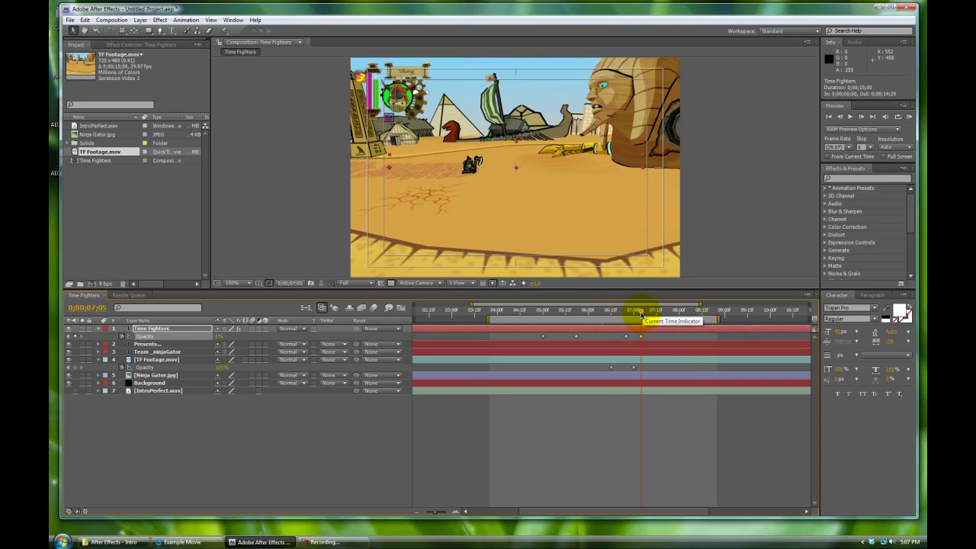